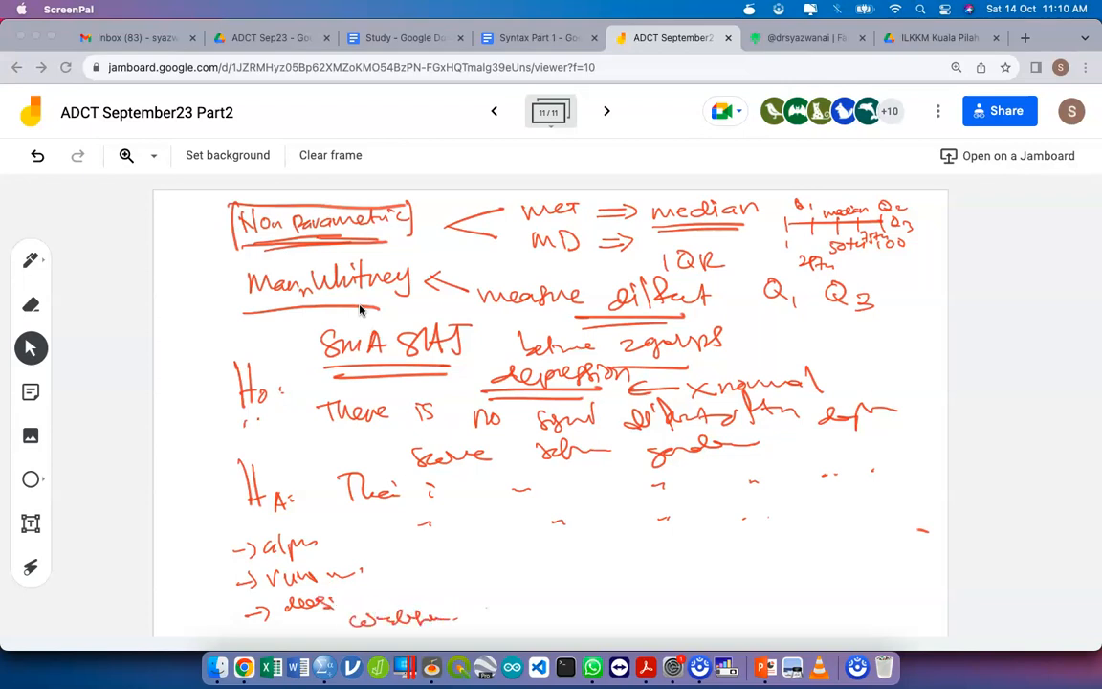
Step: Switch to the SPSS syntax editor with ADCT Part2.sps and copy its entire syntax
{"action": "key", "text": "ctrl+Up"}
{"action": "left_click", "coordinate": [381, 290]}
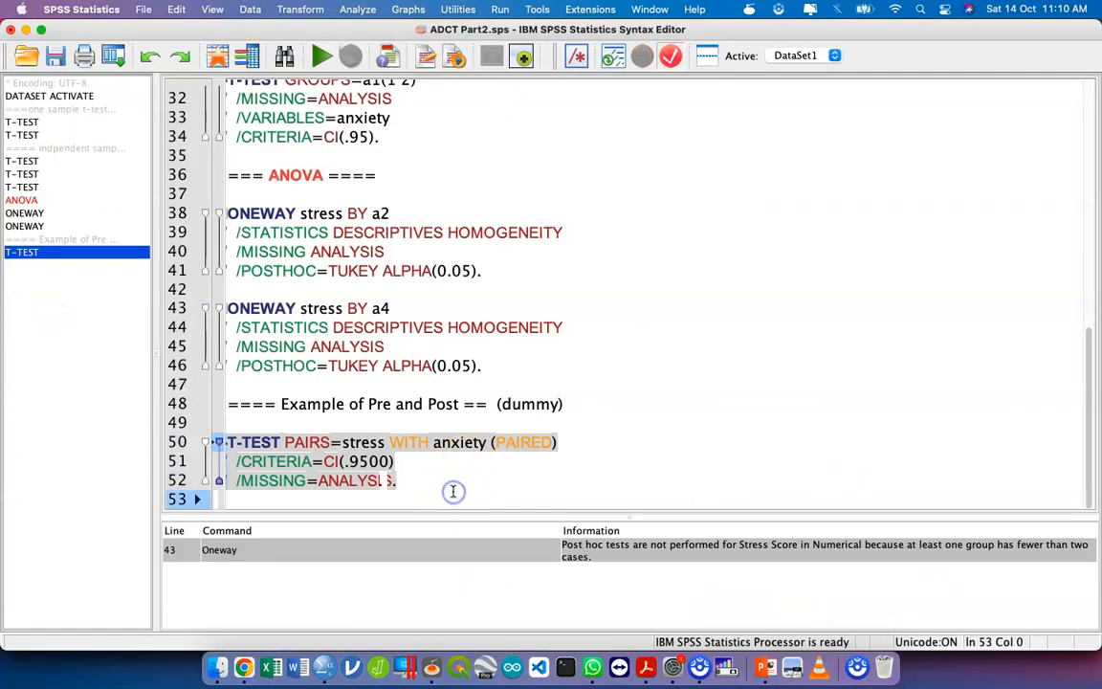
{"action": "key", "text": "super+a"}
{"action": "key", "text": "super+c"}
Step: Switch to Chrome and open the Syntax Part 1 Google Docs document
{"action": "key", "text": "ctrl+Up"}
{"action": "key", "text": "Left"}
{"action": "key", "text": "Up"}
{"action": "key", "text": "Right"}
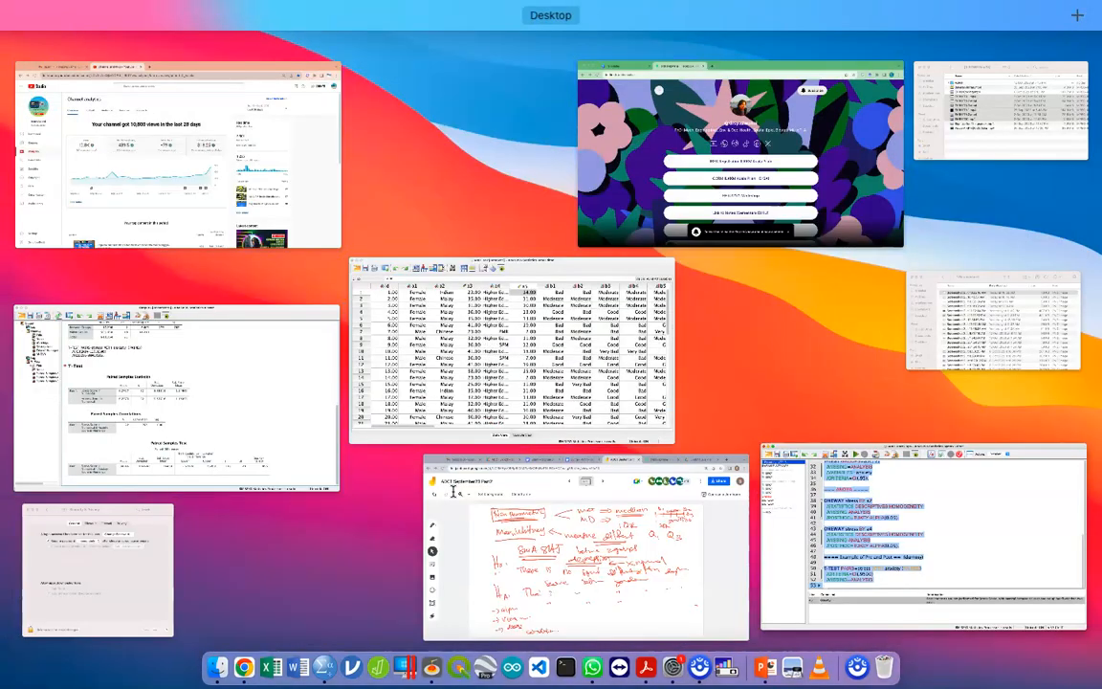
{"action": "left_click", "coordinate": [602, 478]}
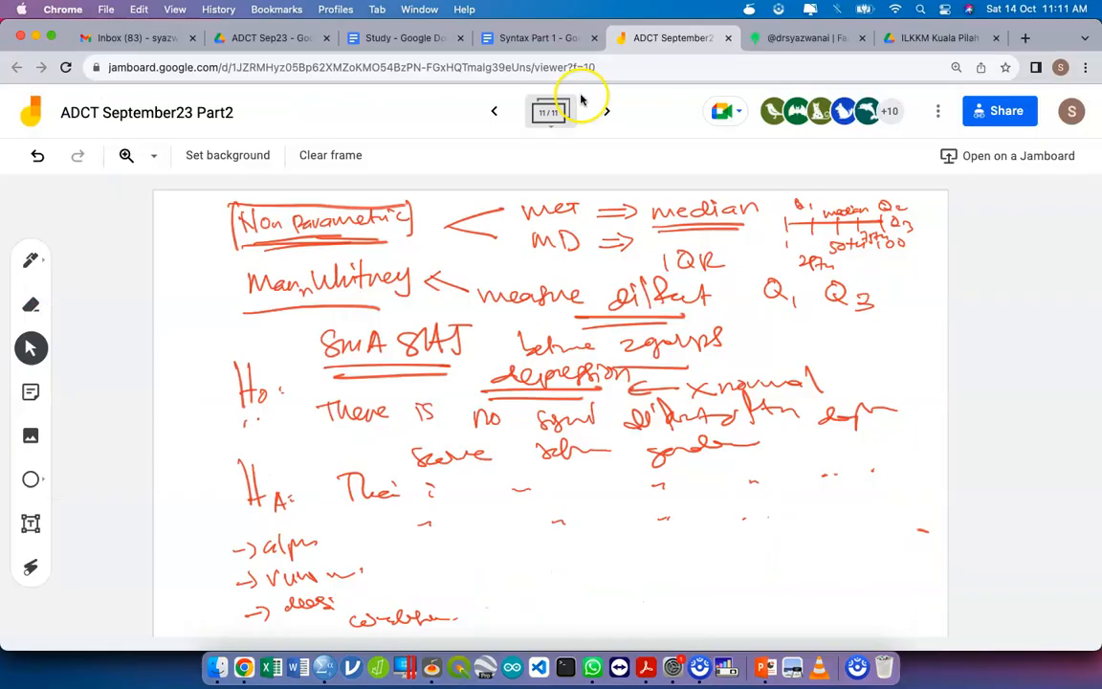
{"action": "left_click", "coordinate": [526, 38]}
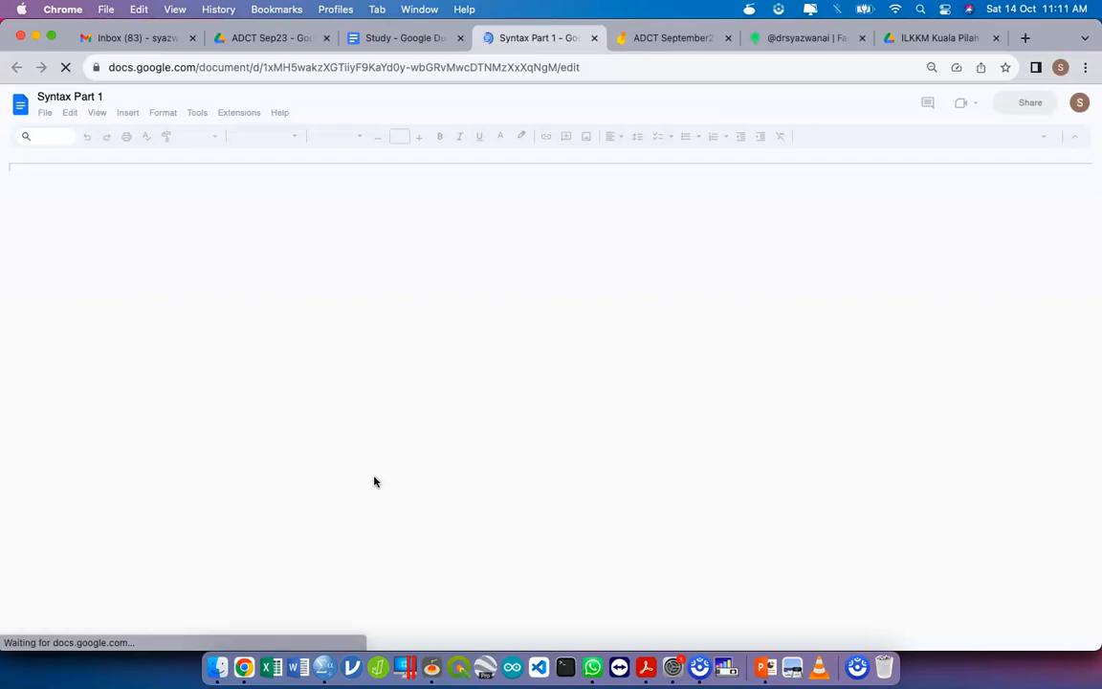
Step: Return to SPSS and bring up the ADCT.sav data editor
{"action": "key", "text": "super+Tab"}
{"action": "left_click", "coordinate": [459, 400]}
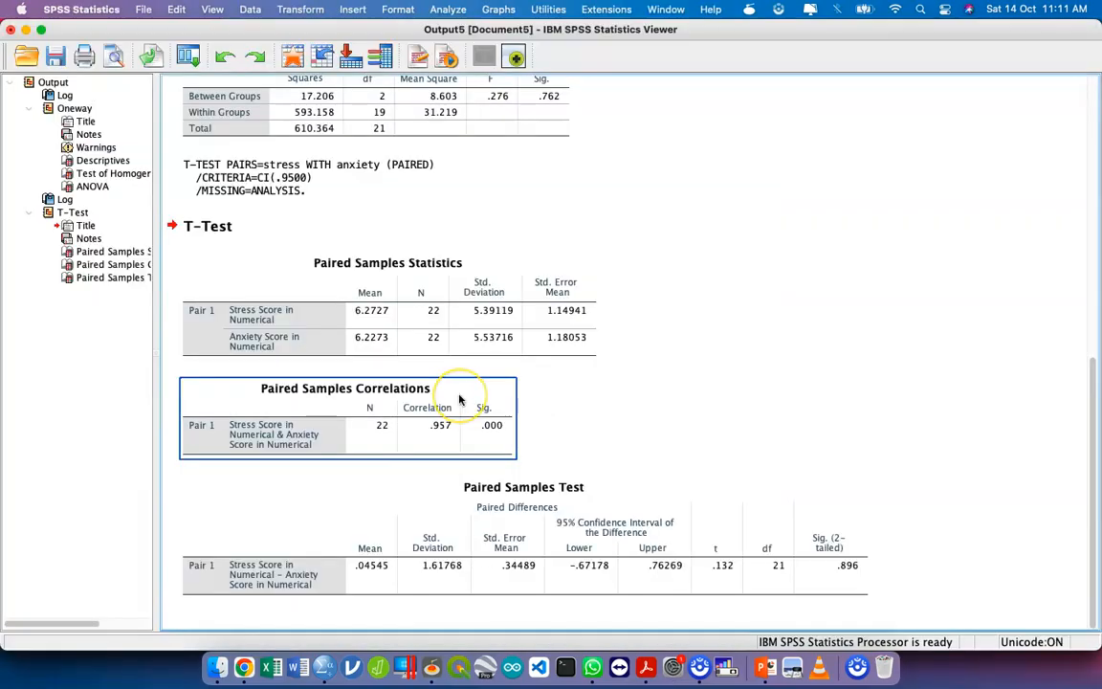
{"action": "key", "text": "ctrl+Up"}
{"action": "left_click", "coordinate": [315, 315]}
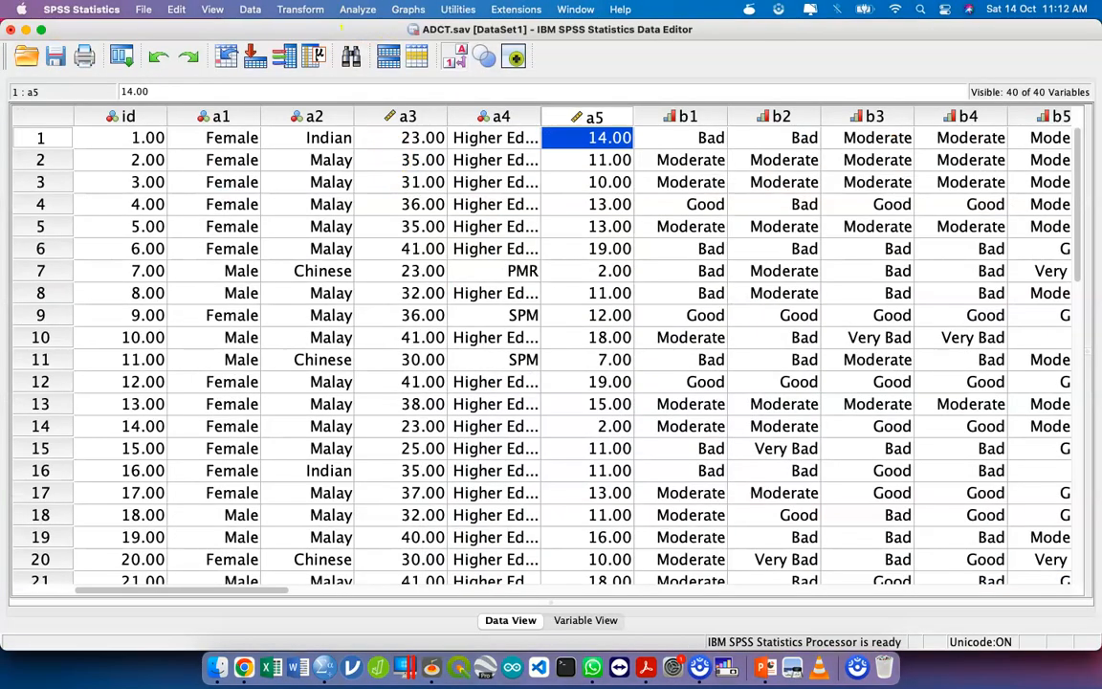
{"action": "left_click", "coordinate": [356, 10]}
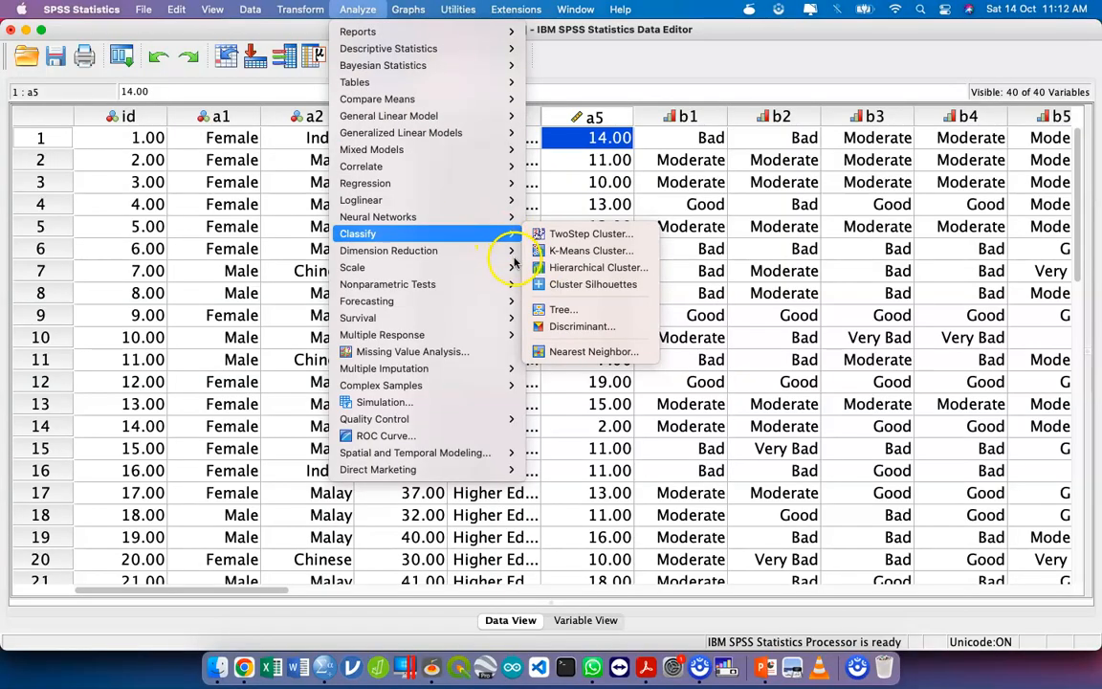
{"action": "mouse_move", "coordinate": [507, 281]}
{"action": "mouse_move", "coordinate": [623, 334]}
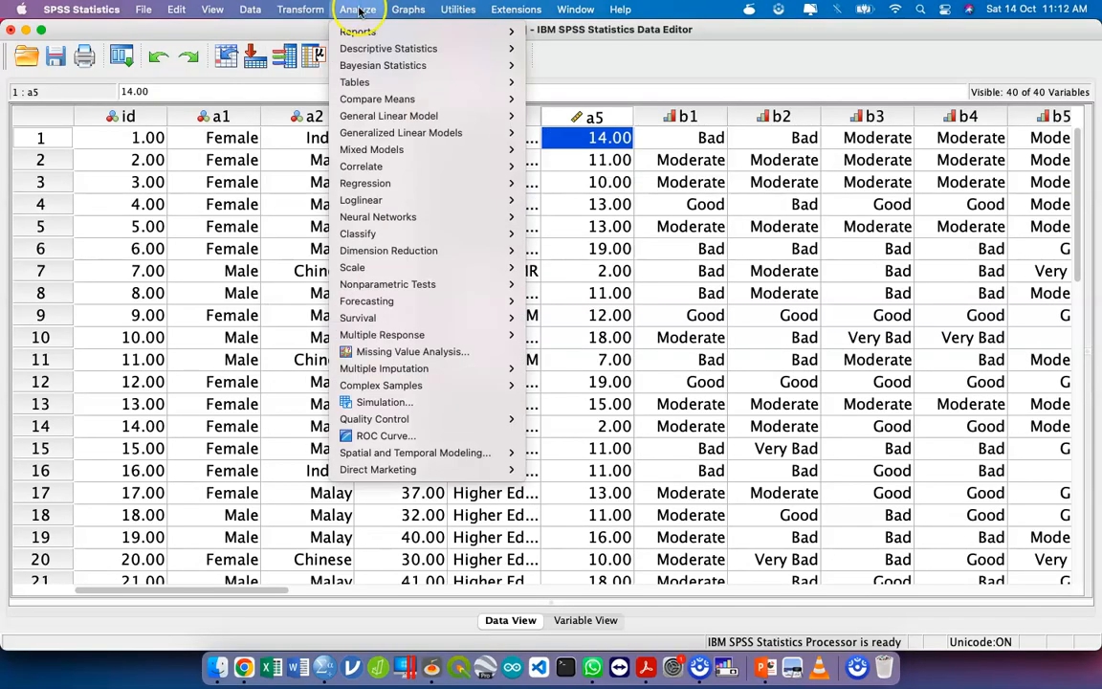
{"action": "mouse_move", "coordinate": [457, 284]}
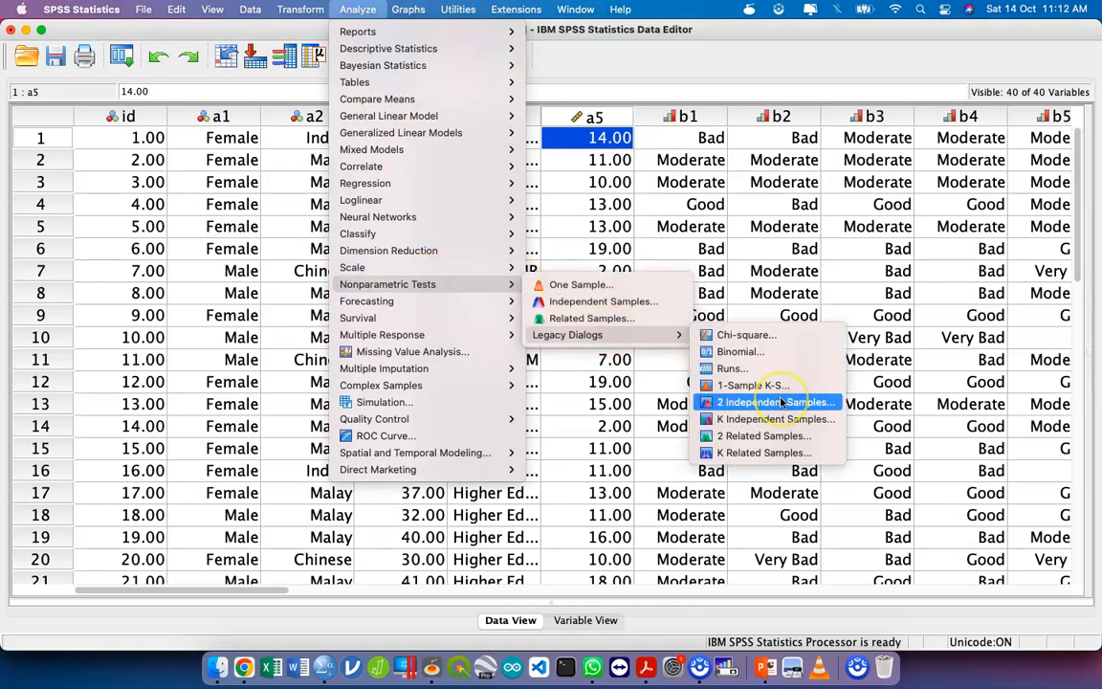
{"action": "left_click", "coordinate": [782, 402]}
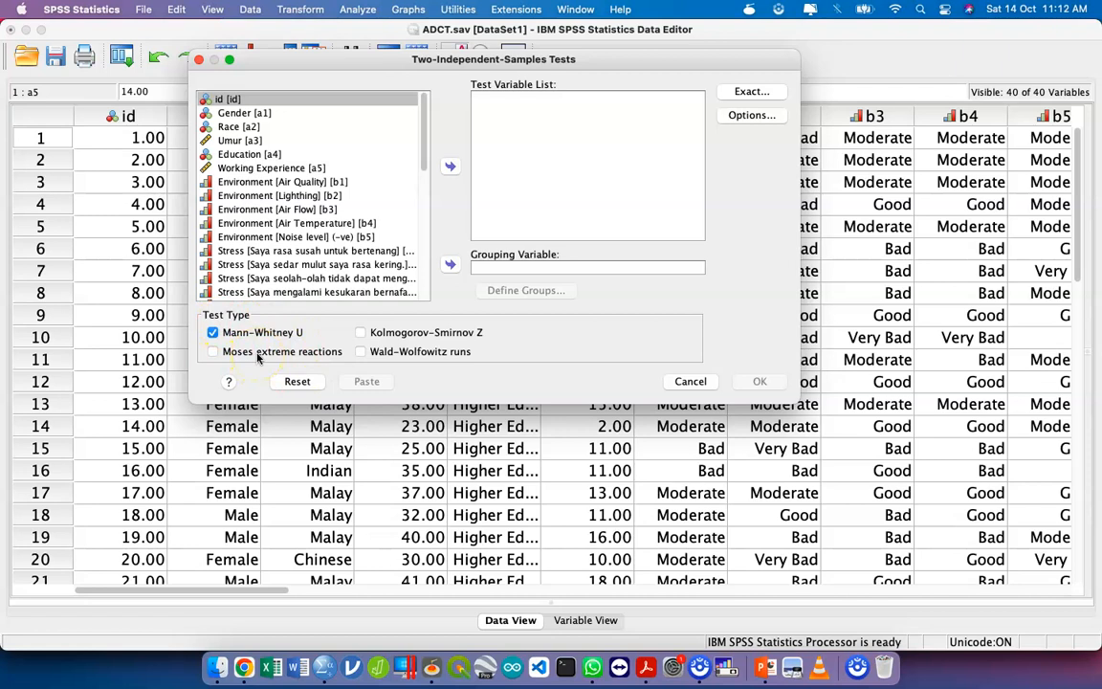
{"action": "left_click", "coordinate": [198, 59]}
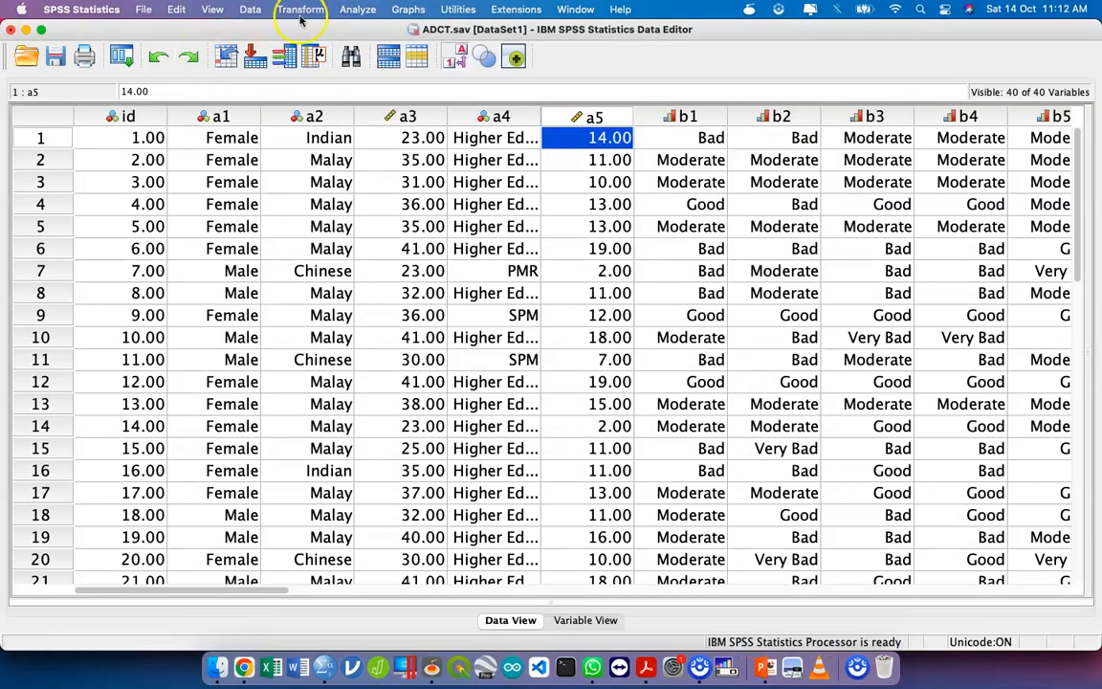
{"action": "left_click", "coordinate": [359, 10]}
{"action": "mouse_move", "coordinate": [430, 100]}
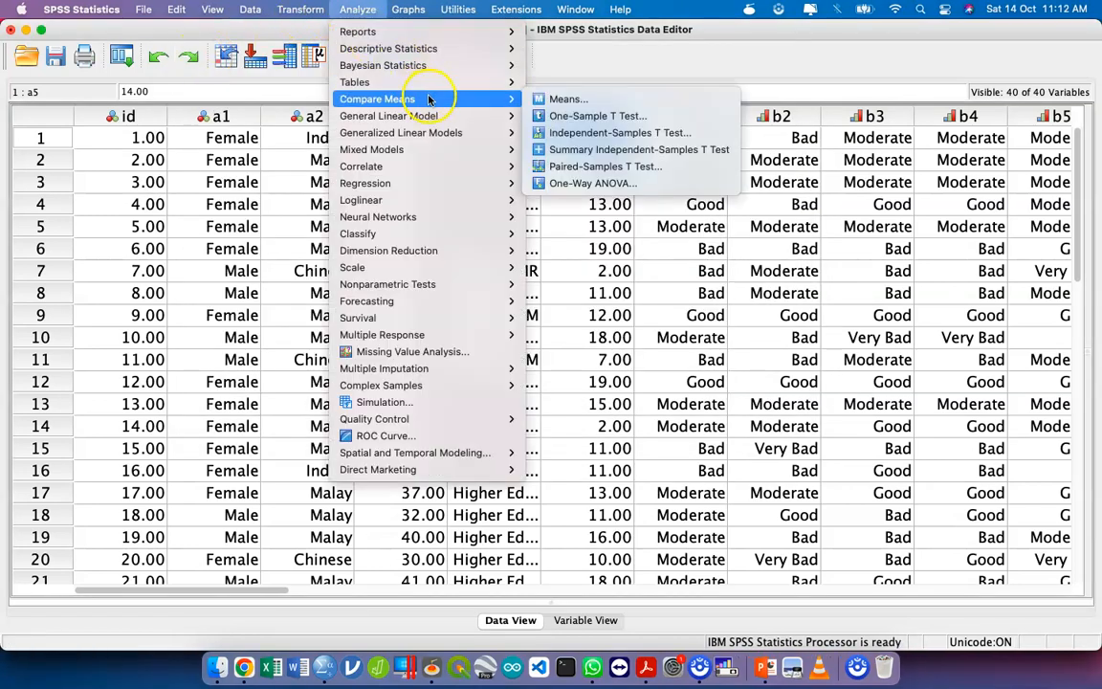
{"action": "left_click", "coordinate": [595, 135]}
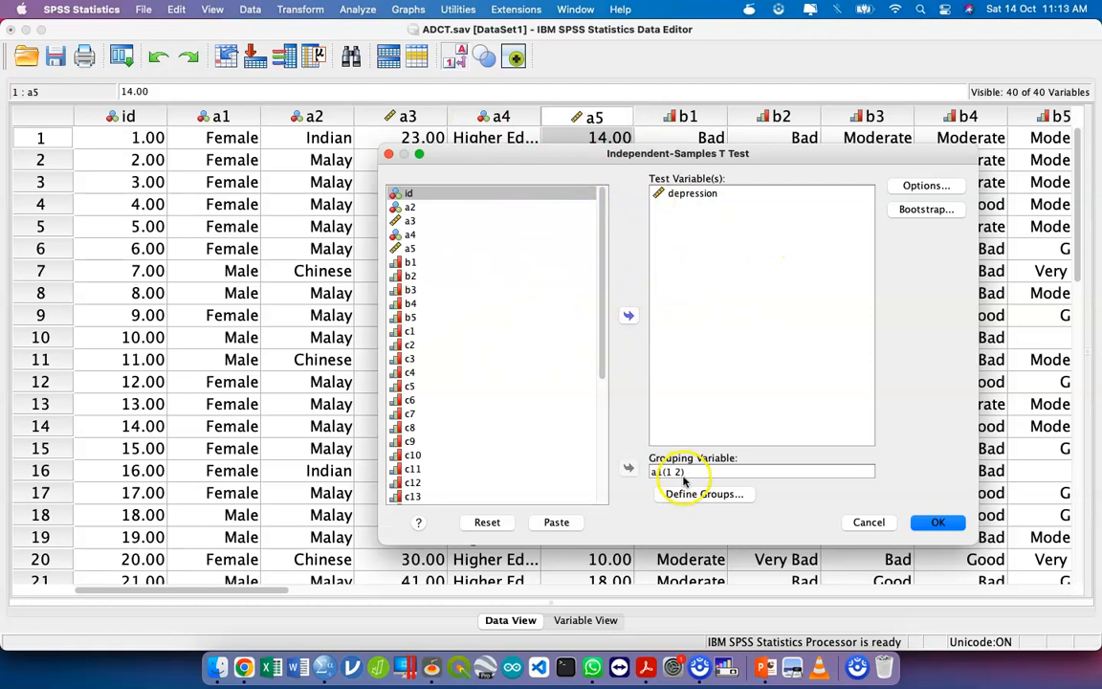
{"action": "left_click", "coordinate": [866, 521]}
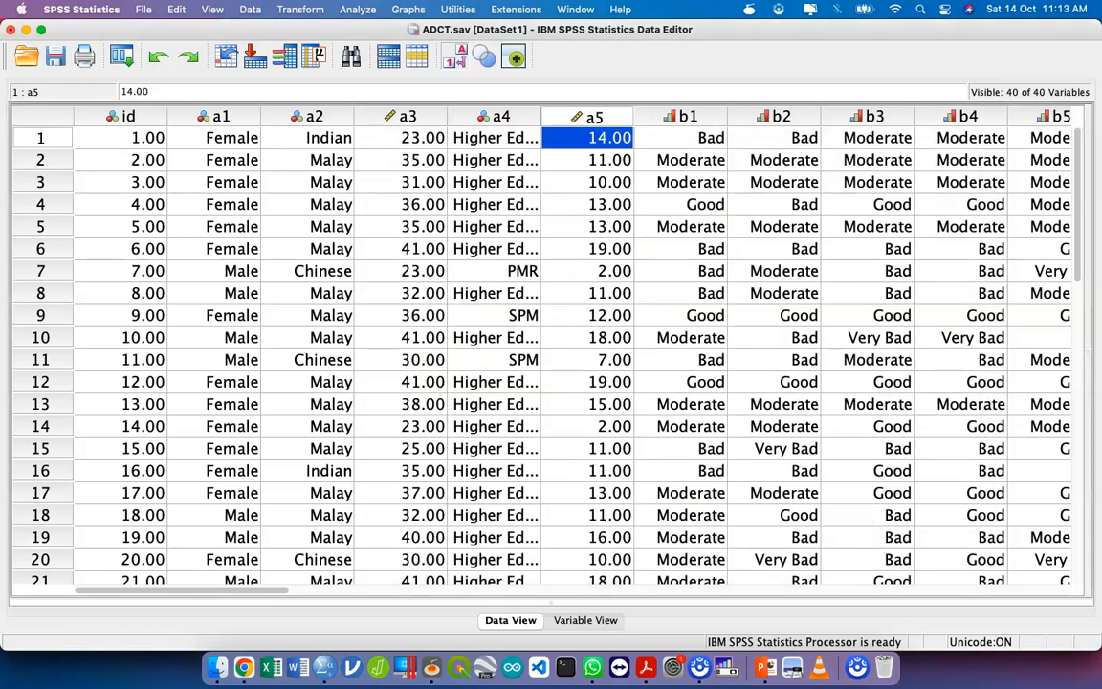
Step: Set up a legacy two-independent-samples nonparametric test, list the variables by name, and add depression as the test variable
{"action": "left_click", "coordinate": [359, 12]}
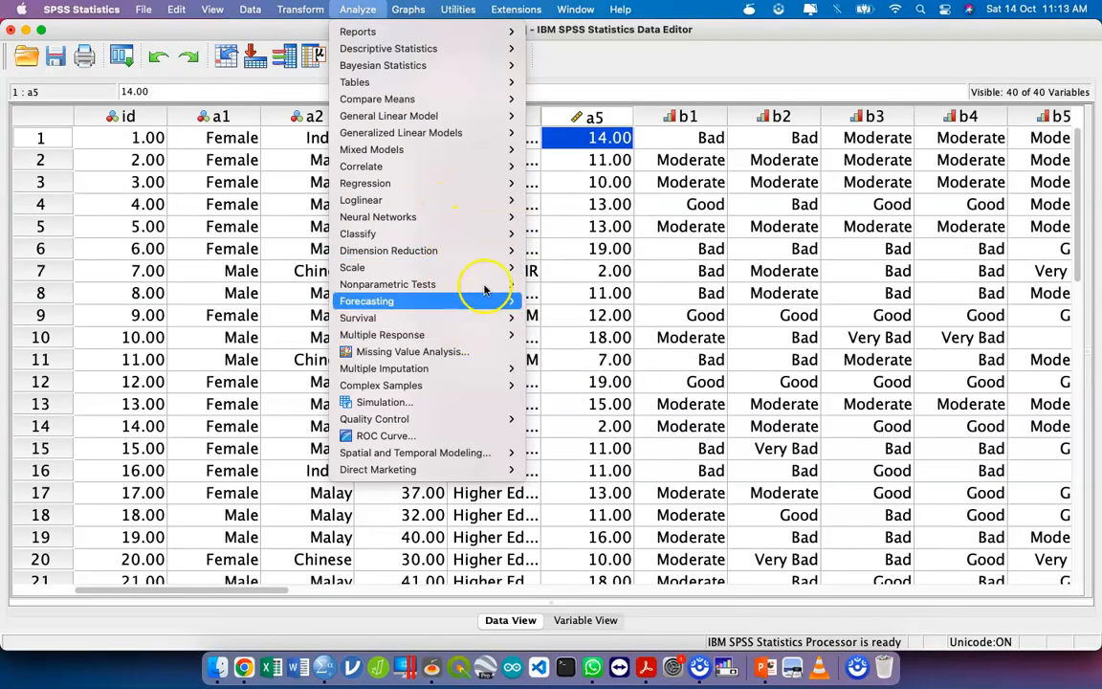
{"action": "mouse_move", "coordinate": [483, 284]}
{"action": "mouse_move", "coordinate": [622, 333]}
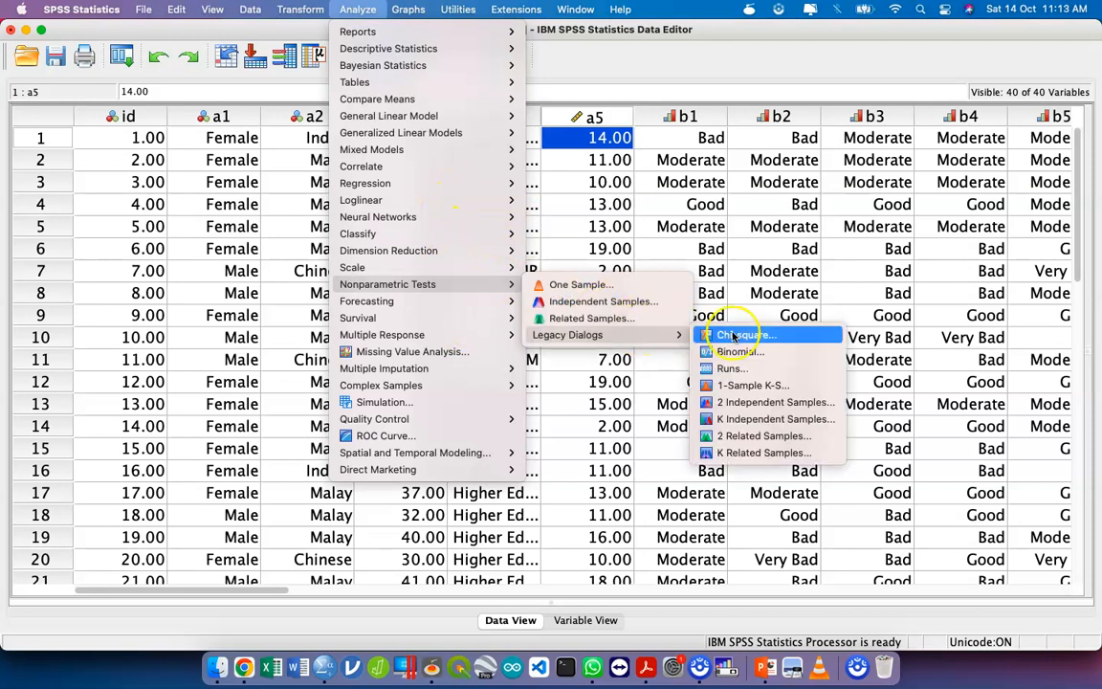
{"action": "left_click", "coordinate": [770, 402]}
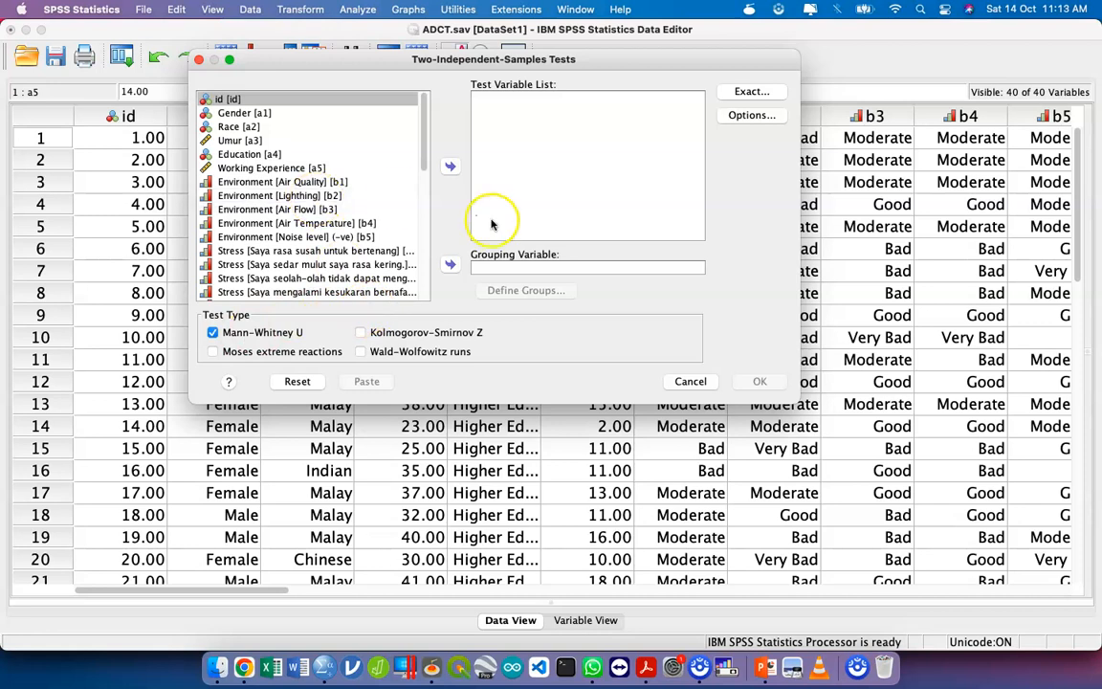
{"action": "right_click", "coordinate": [376, 135]}
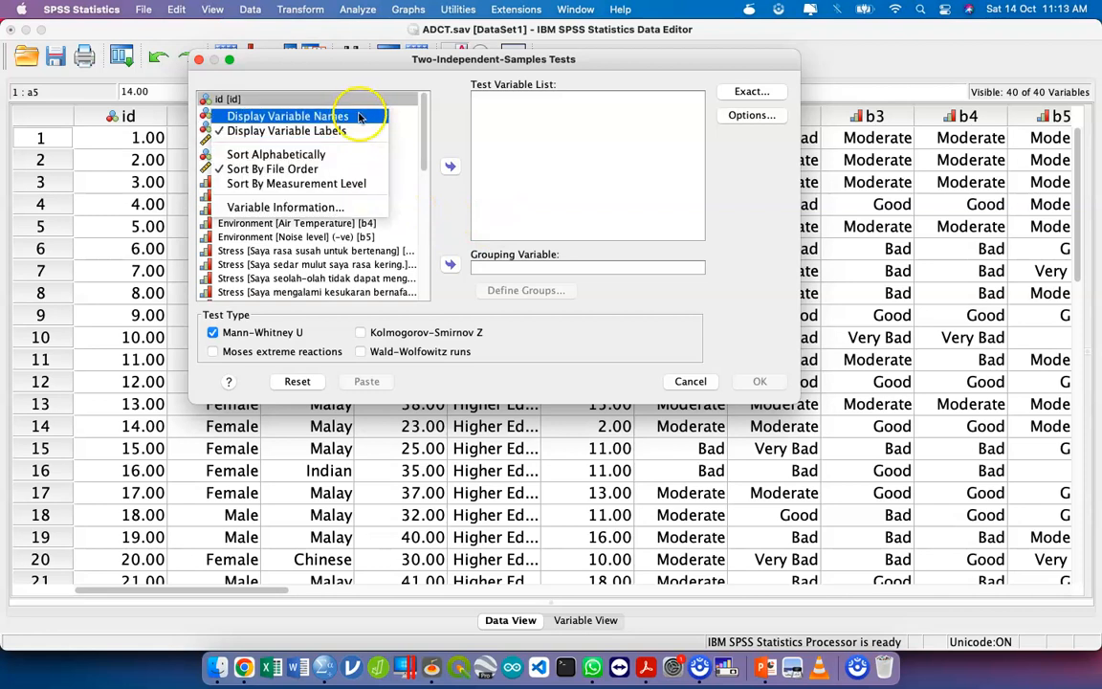
{"action": "left_click", "coordinate": [359, 116]}
{"action": "scroll", "coordinate": [360, 219], "scroll_direction": "down", "scroll_amount": 10}
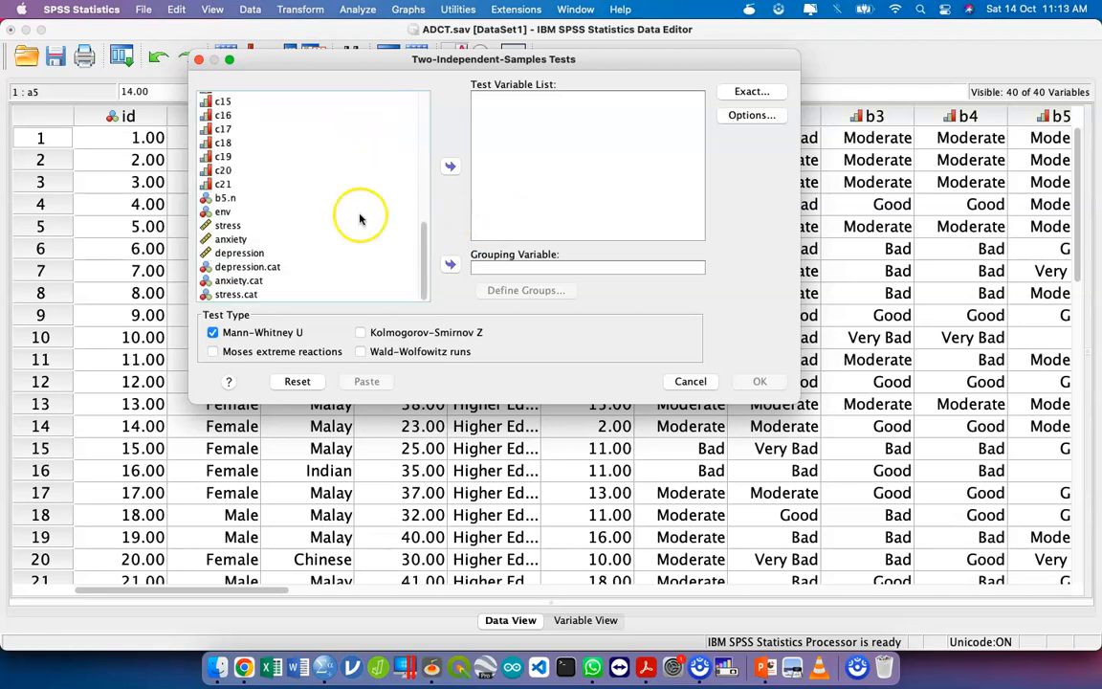
{"action": "left_click", "coordinate": [345, 253]}
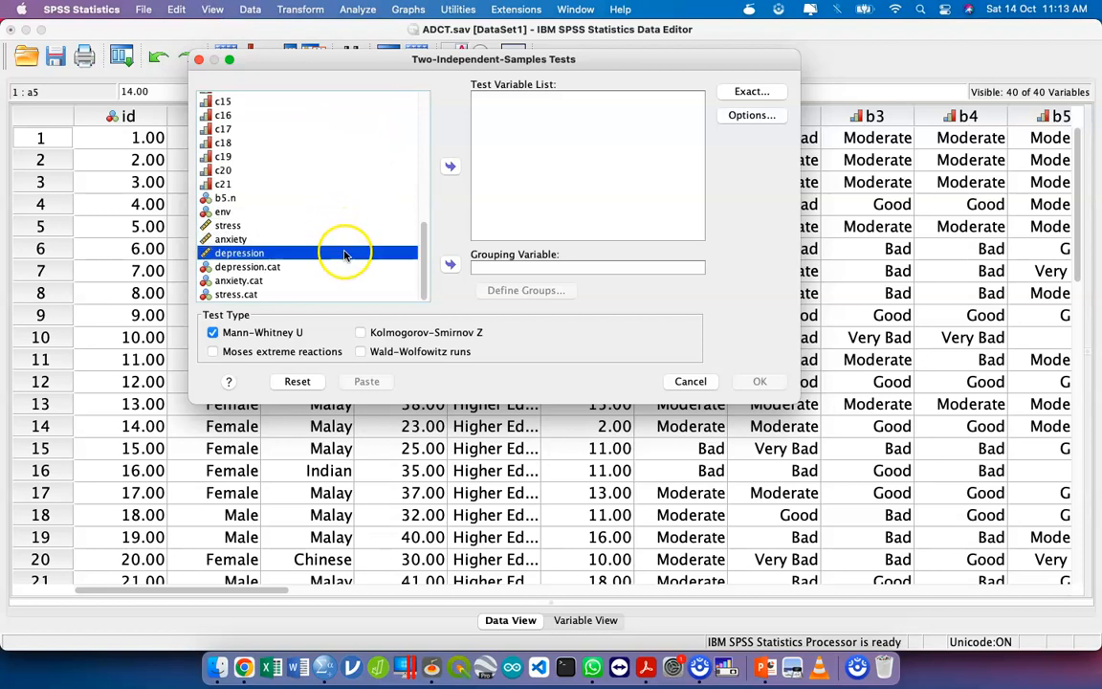
{"action": "left_click", "coordinate": [450, 169]}
Step: Assign a1 as the grouping variable and define its groups as 1 and 2
{"action": "left_click", "coordinate": [314, 131]}
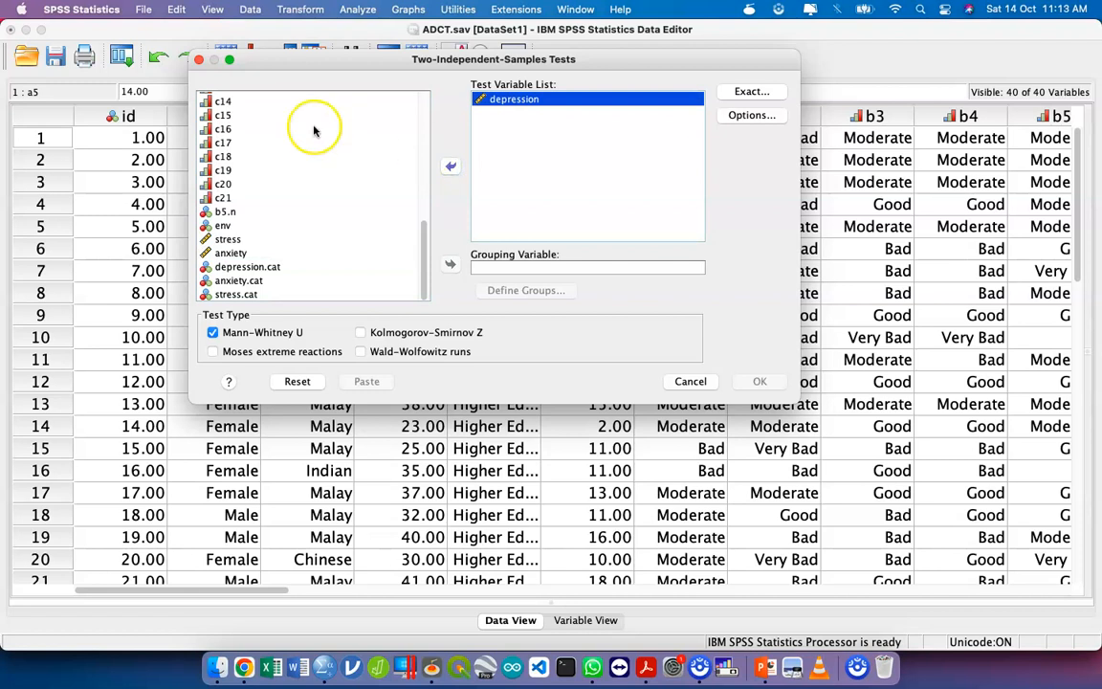
{"action": "scroll", "coordinate": [313, 131], "scroll_direction": "up", "scroll_amount": 10}
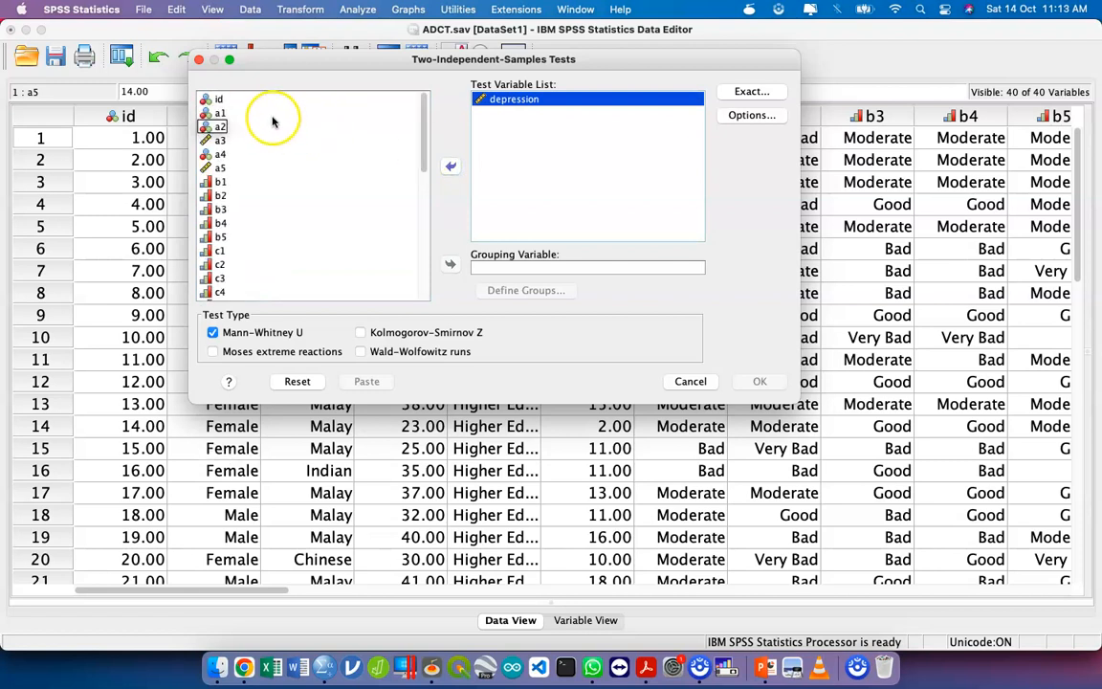
{"action": "left_click", "coordinate": [270, 113]}
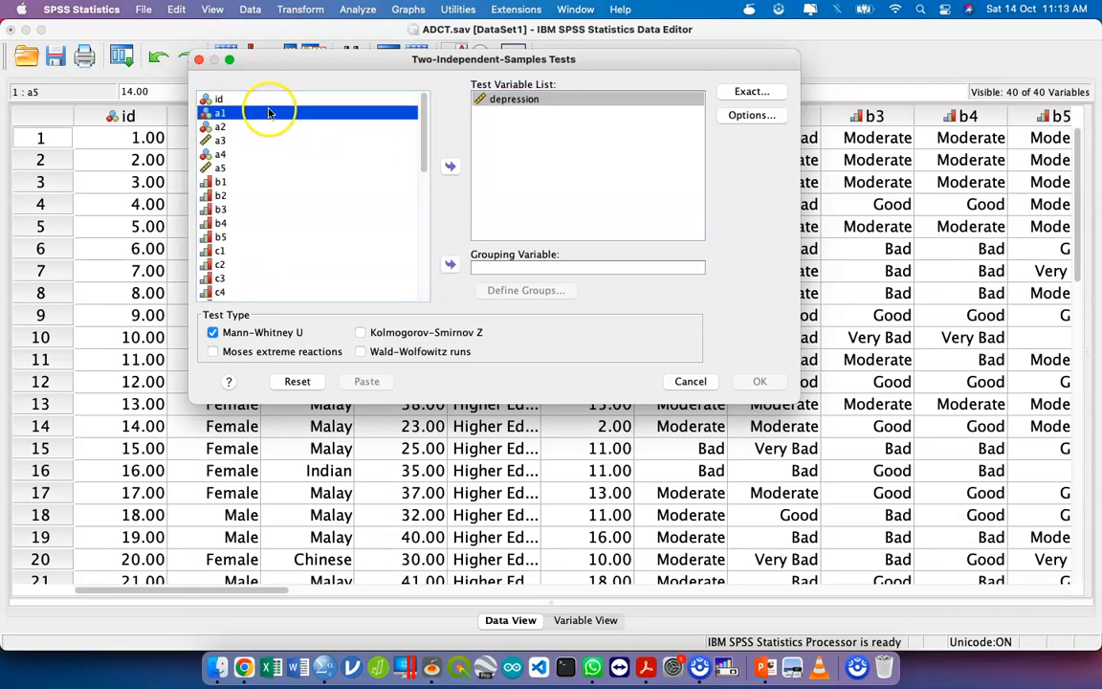
{"action": "left_click", "coordinate": [447, 264]}
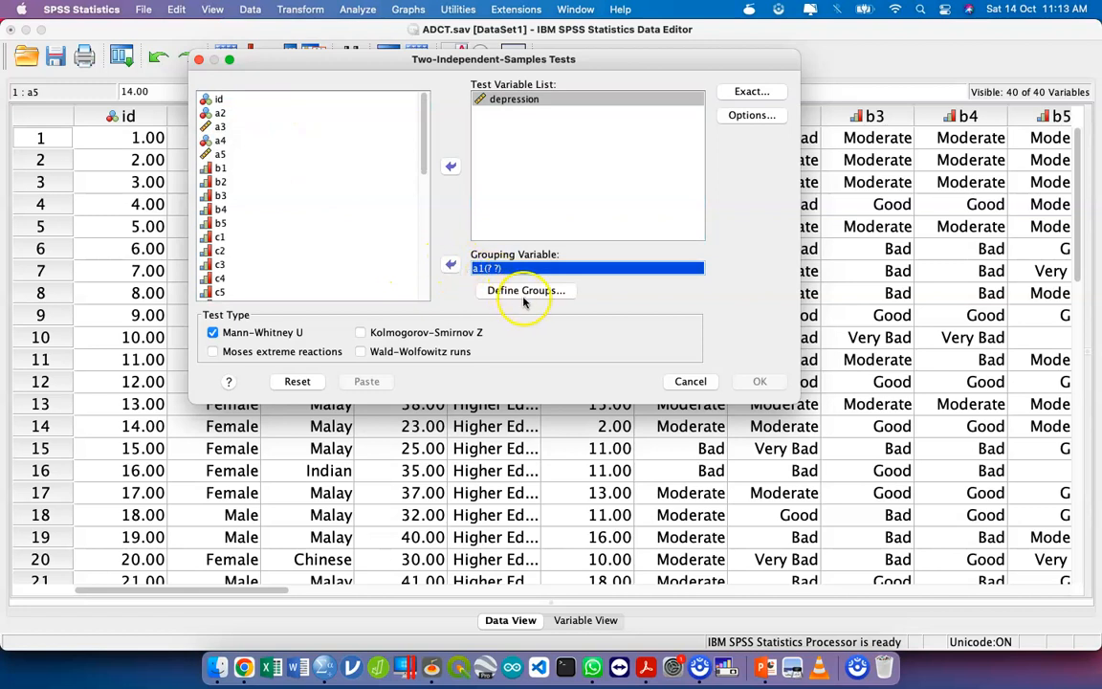
{"action": "left_click", "coordinate": [512, 291]}
{"action": "left_click", "coordinate": [371, 263]}
{"action": "type", "text": "1"}
{"action": "left_click", "coordinate": [363, 292]}
{"action": "type", "text": "2"}
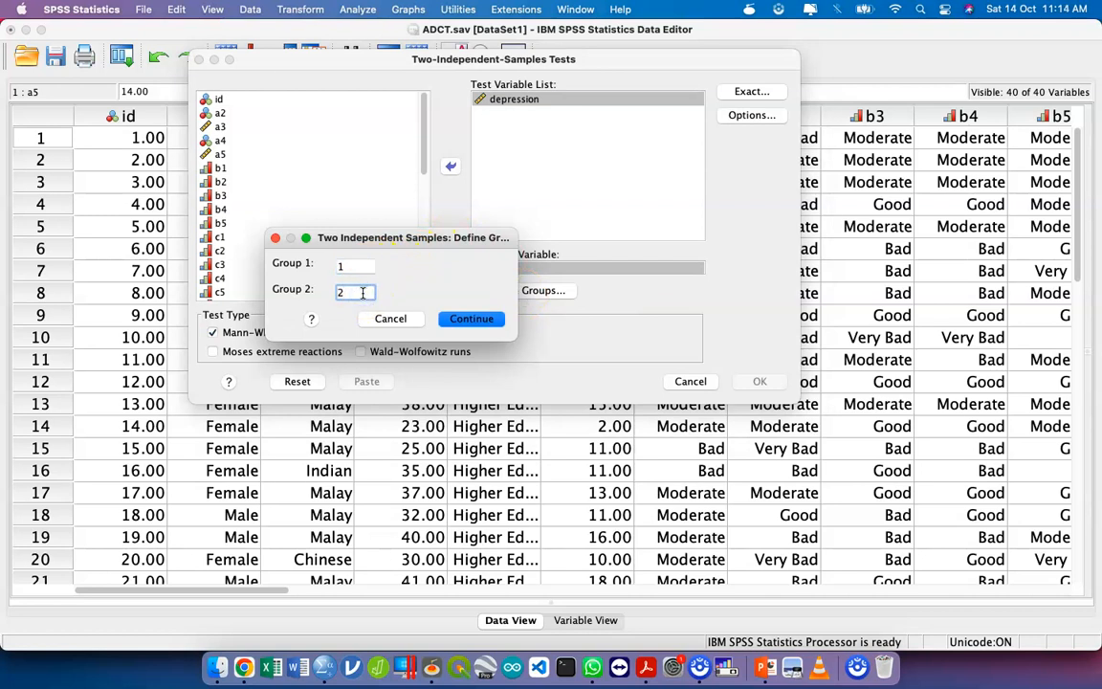
{"action": "left_click", "coordinate": [469, 318]}
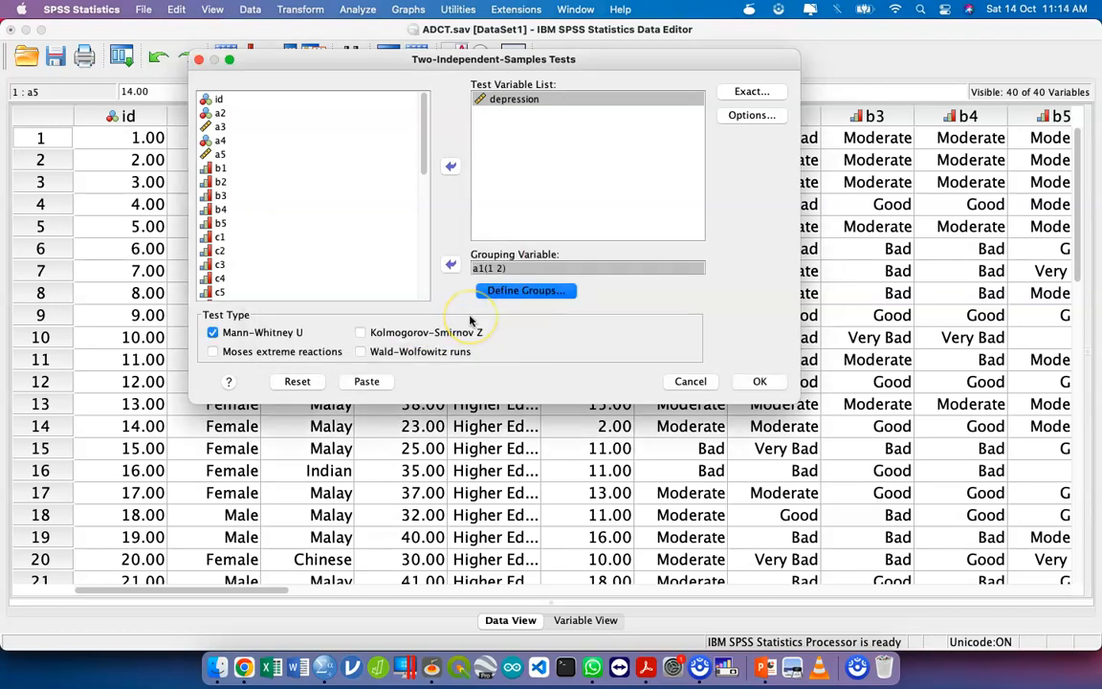
Step: Paste the Mann-Whitney test as syntax and run the whole NPAR TESTS command
{"action": "left_click", "coordinate": [364, 381]}
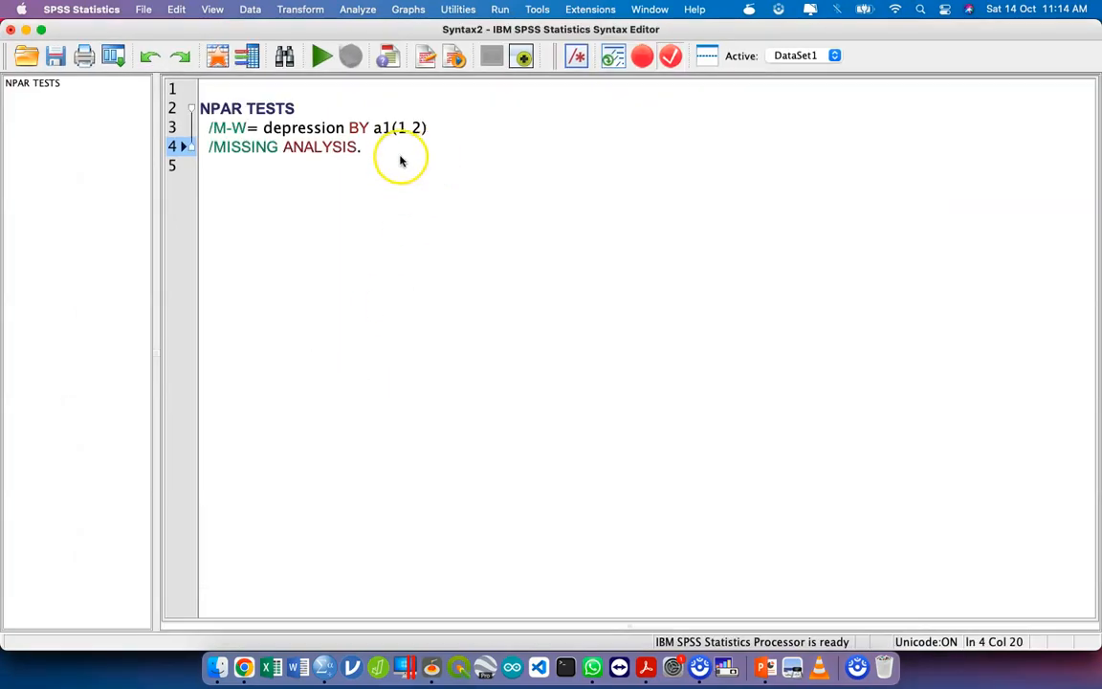
{"action": "left_click", "coordinate": [400, 158]}
{"action": "left_click_drag", "start_coordinate": [399, 158], "coordinate": [187, 109]}
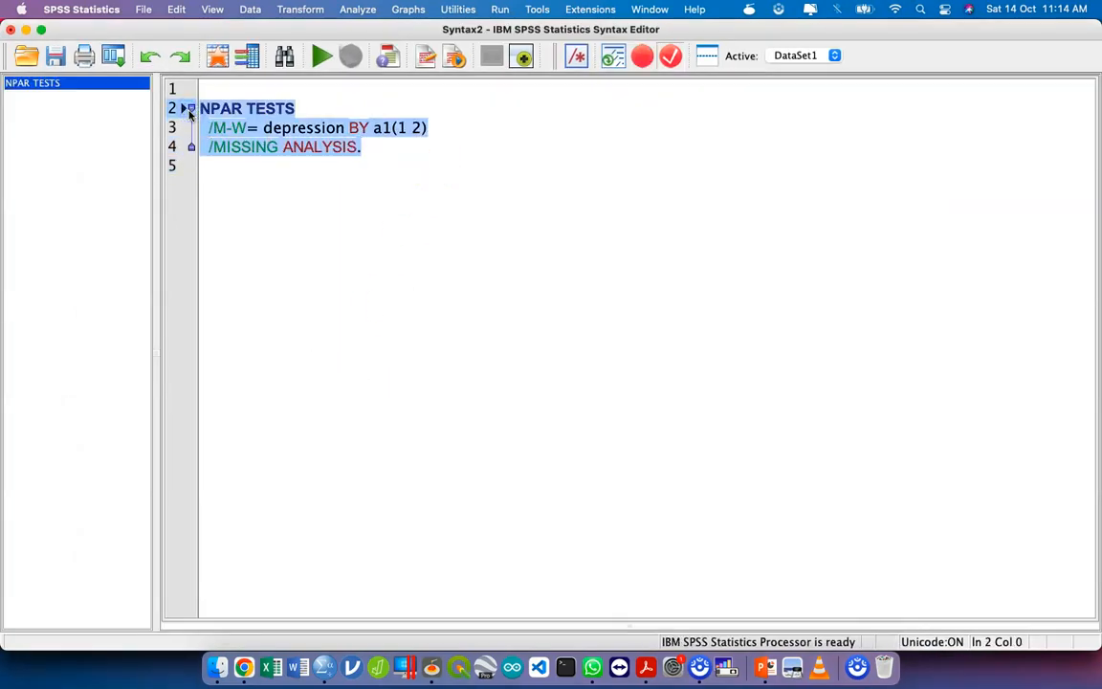
{"action": "left_click", "coordinate": [321, 55]}
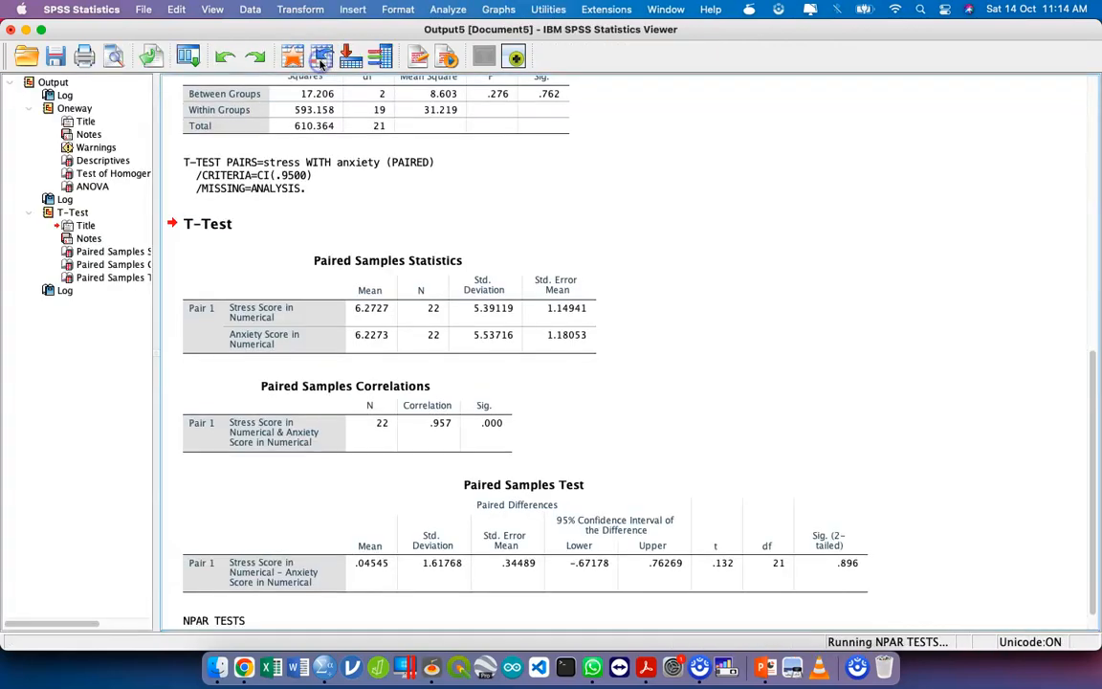
Step: Examine the Mann-Whitney output: the mean ranks by gender, the U and Z statistics, and the significance values
{"action": "left_click", "coordinate": [382, 361]}
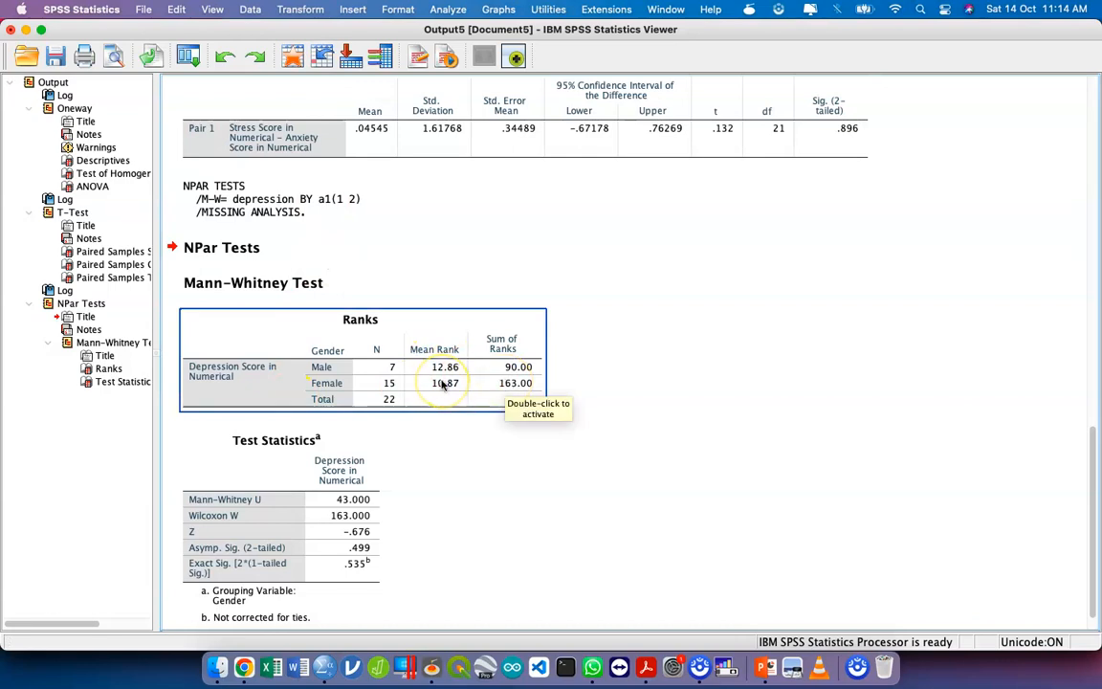
{"action": "left_click", "coordinate": [277, 509]}
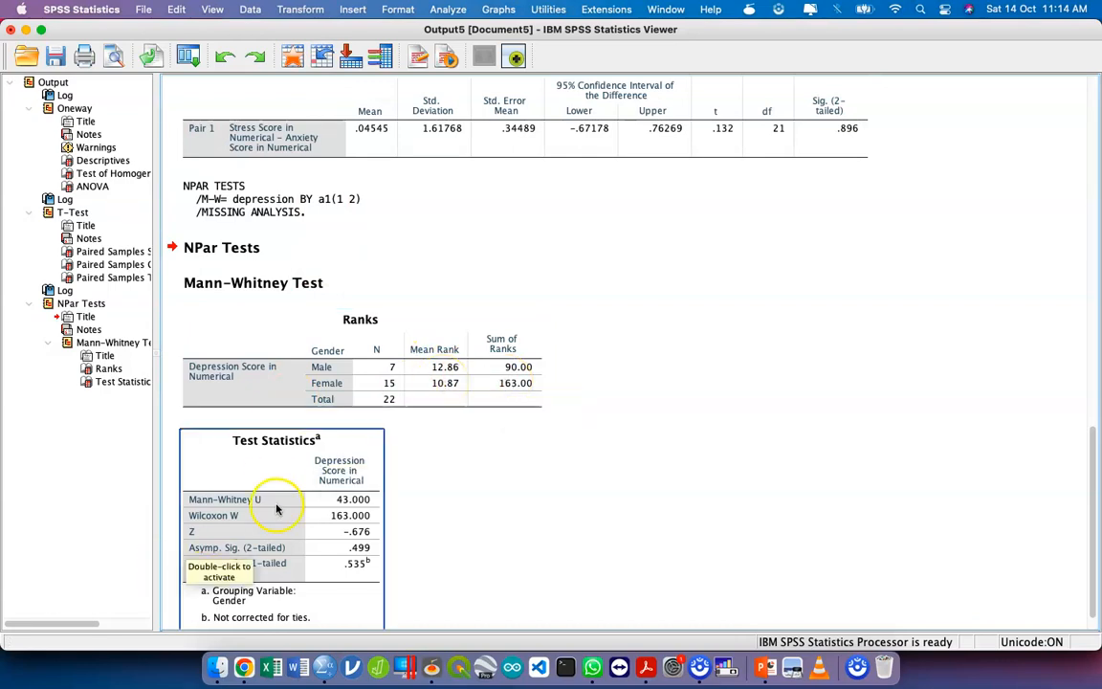
{"action": "left_click", "coordinate": [421, 517]}
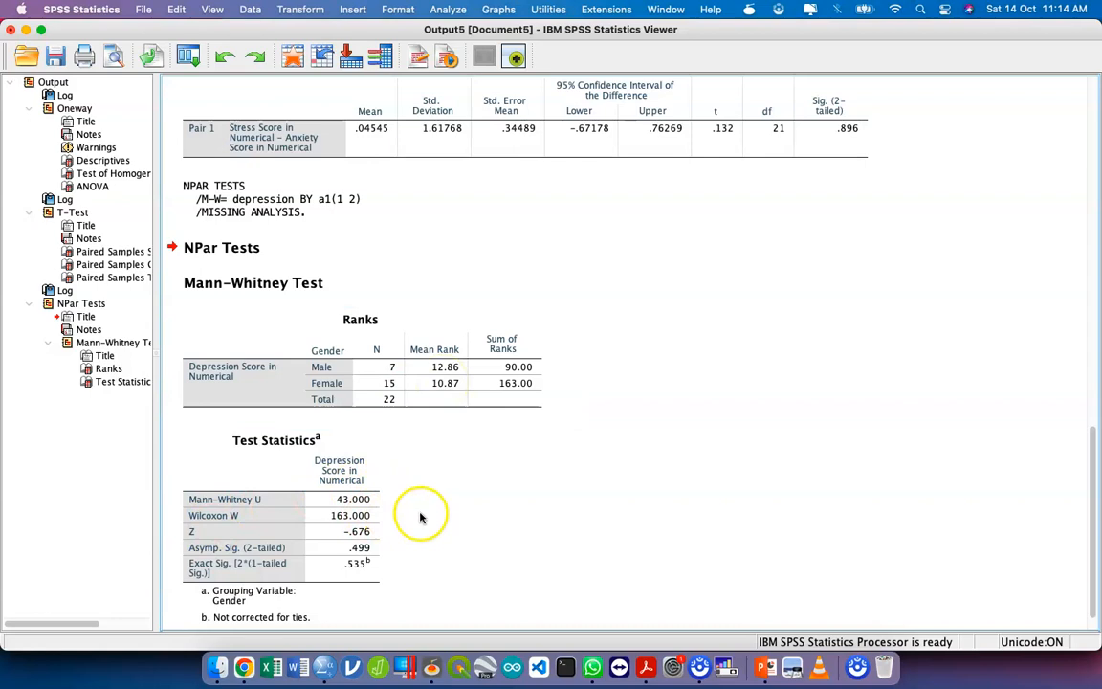
{"action": "scroll", "coordinate": [395, 506], "scroll_direction": "down", "scroll_amount": 1}
{"action": "left_click", "coordinate": [283, 544]}
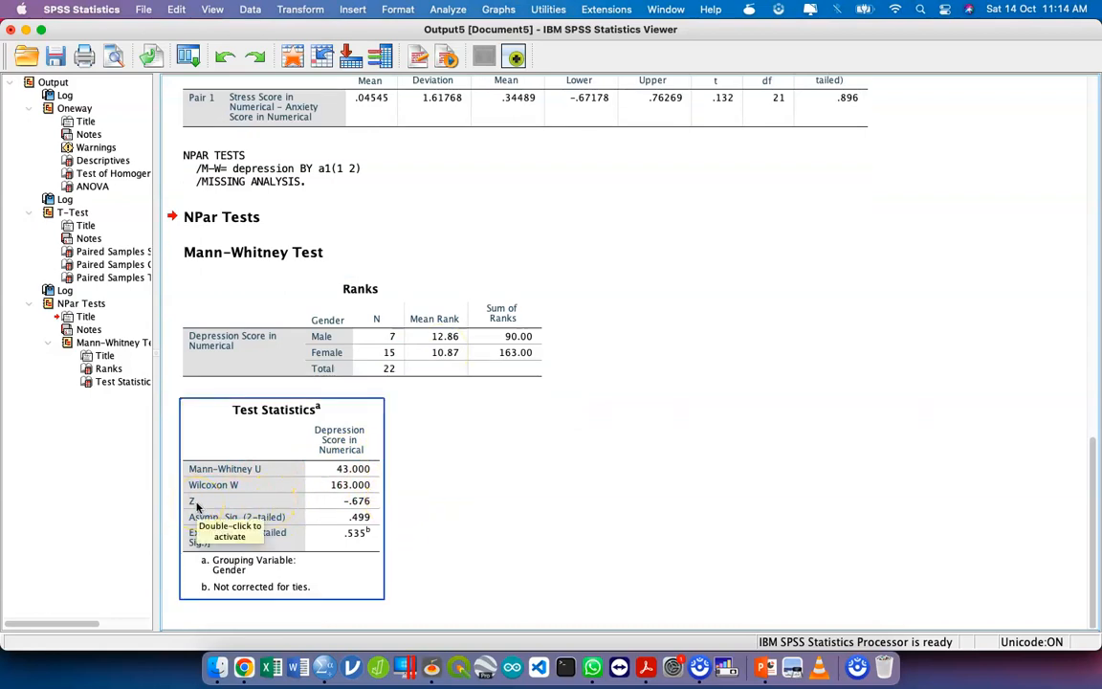
{"action": "left_click", "coordinate": [334, 505]}
{"action": "left_click", "coordinate": [379, 508]}
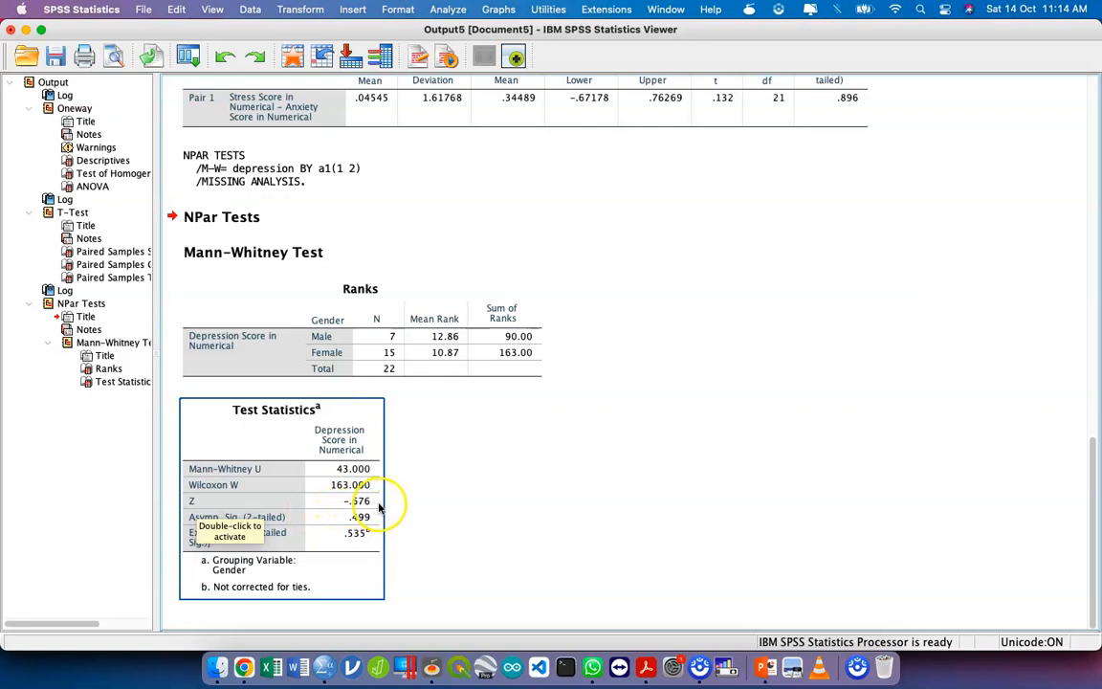
{"action": "left_click", "coordinate": [355, 508]}
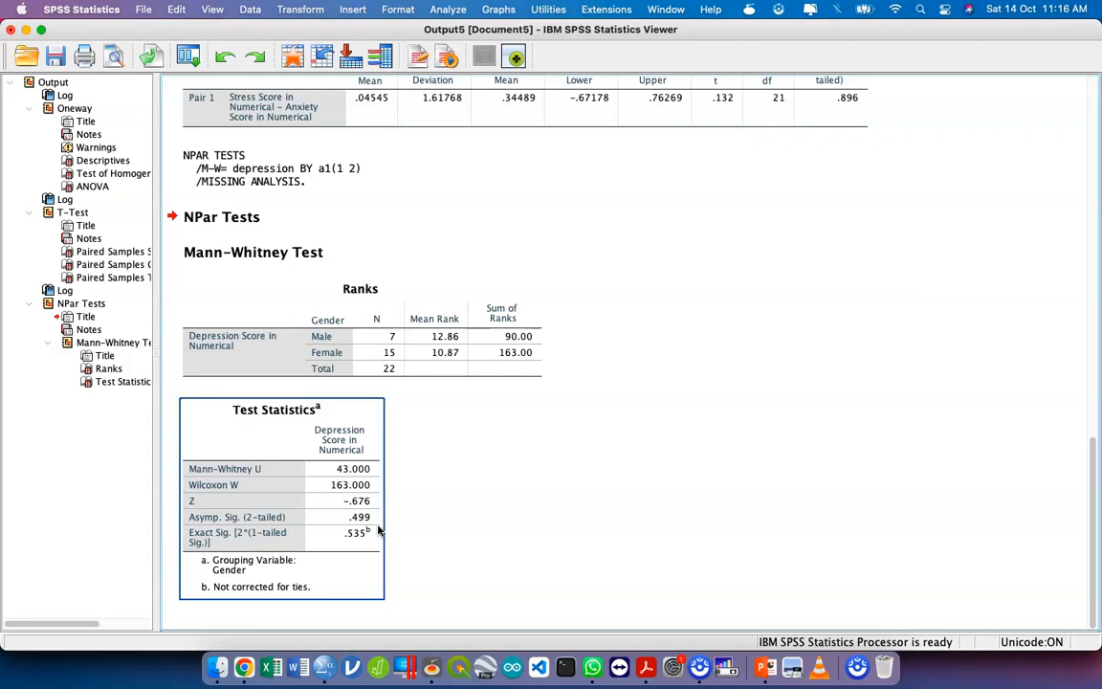
Step: Switch to the Jamboard in Chrome, view the frame with the median and IQR table layout, and return to the SPSS syntax
{"action": "key", "text": "ctrl+Up"}
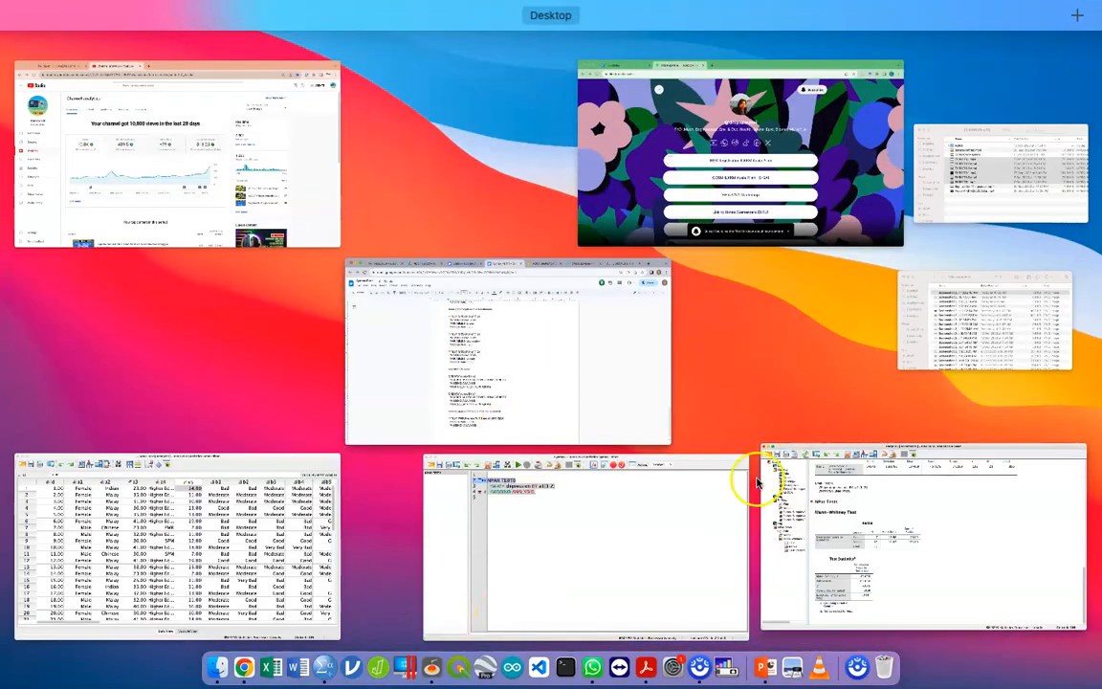
{"action": "left_click", "coordinate": [629, 388]}
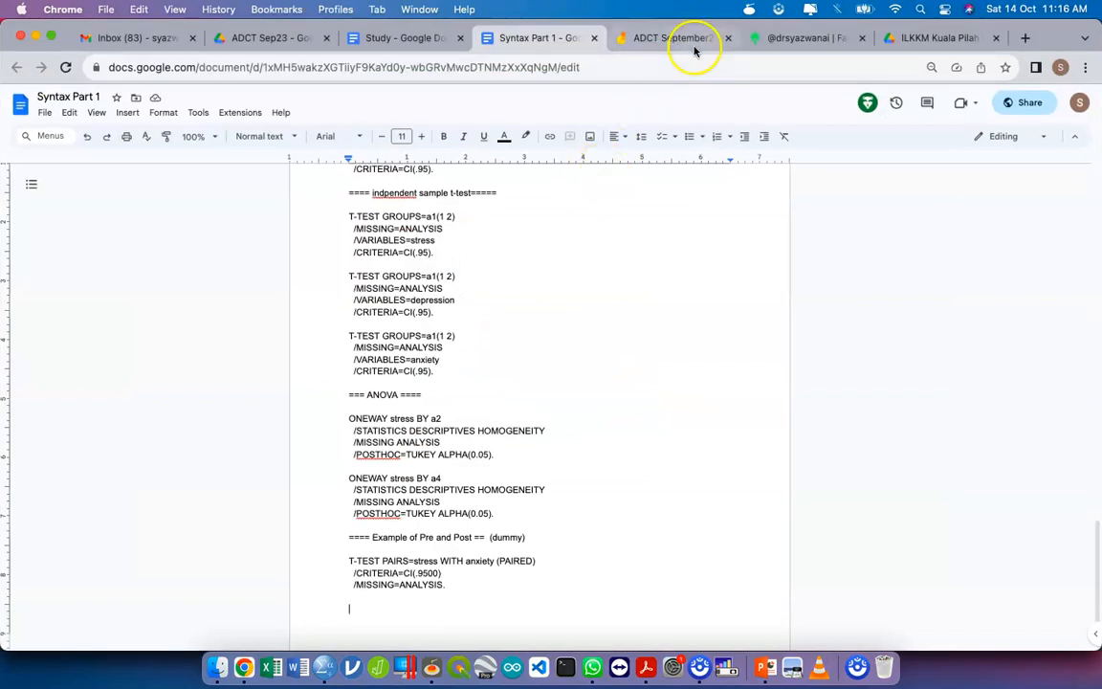
{"action": "left_click", "coordinate": [695, 45]}
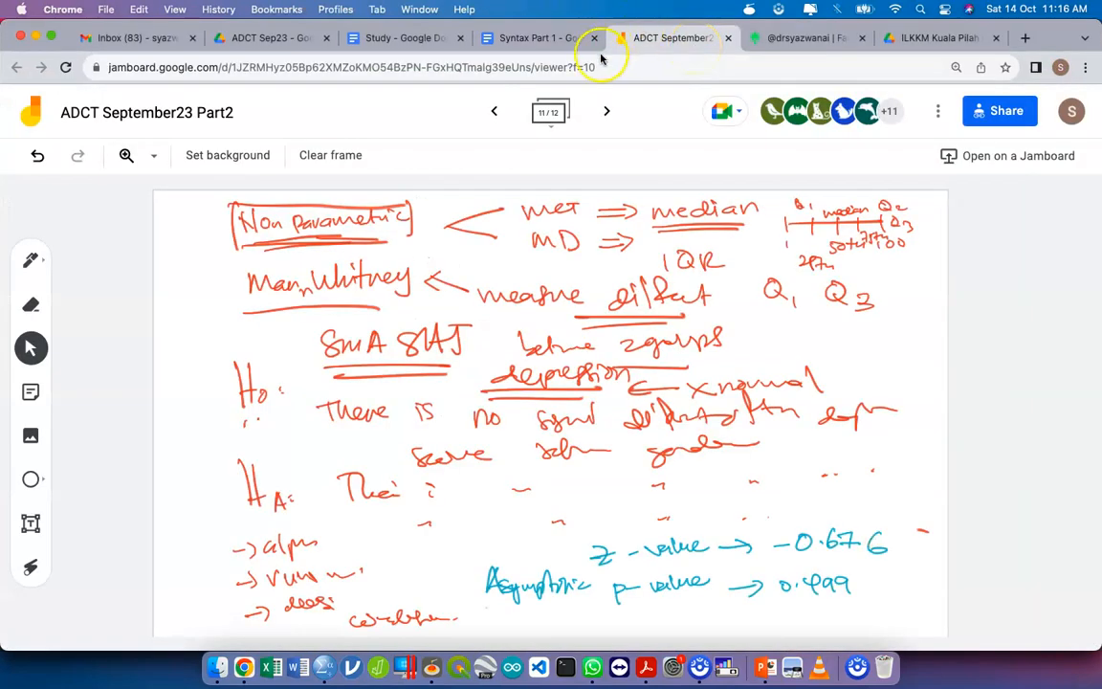
{"action": "left_click", "coordinate": [609, 112]}
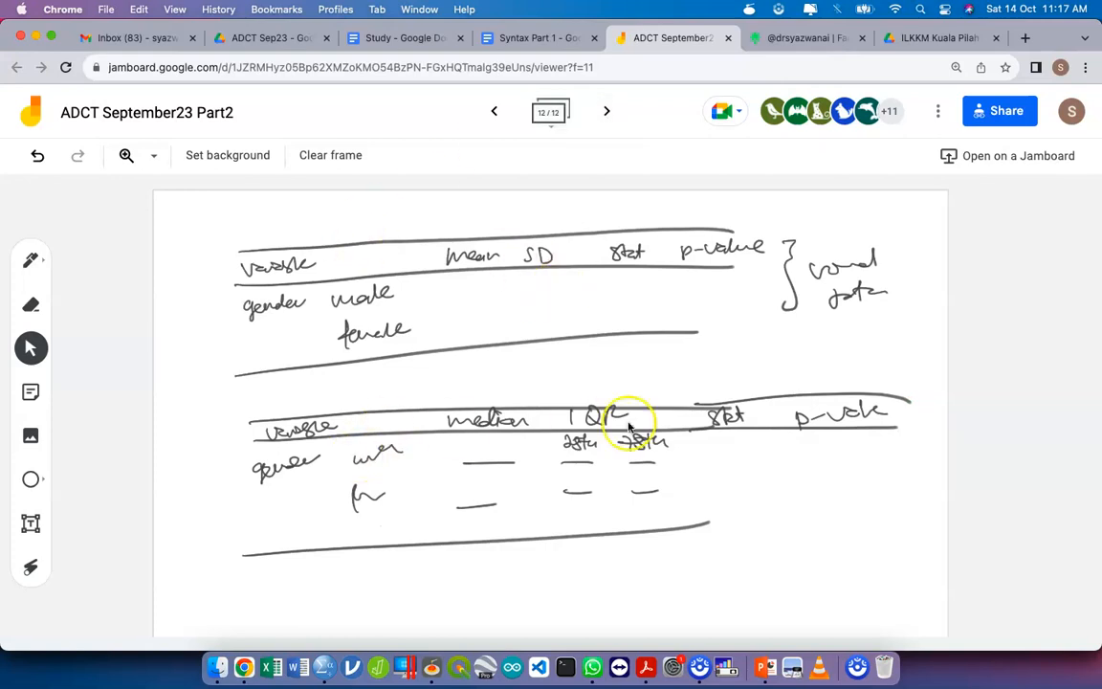
{"action": "key", "text": "ctrl+Up"}
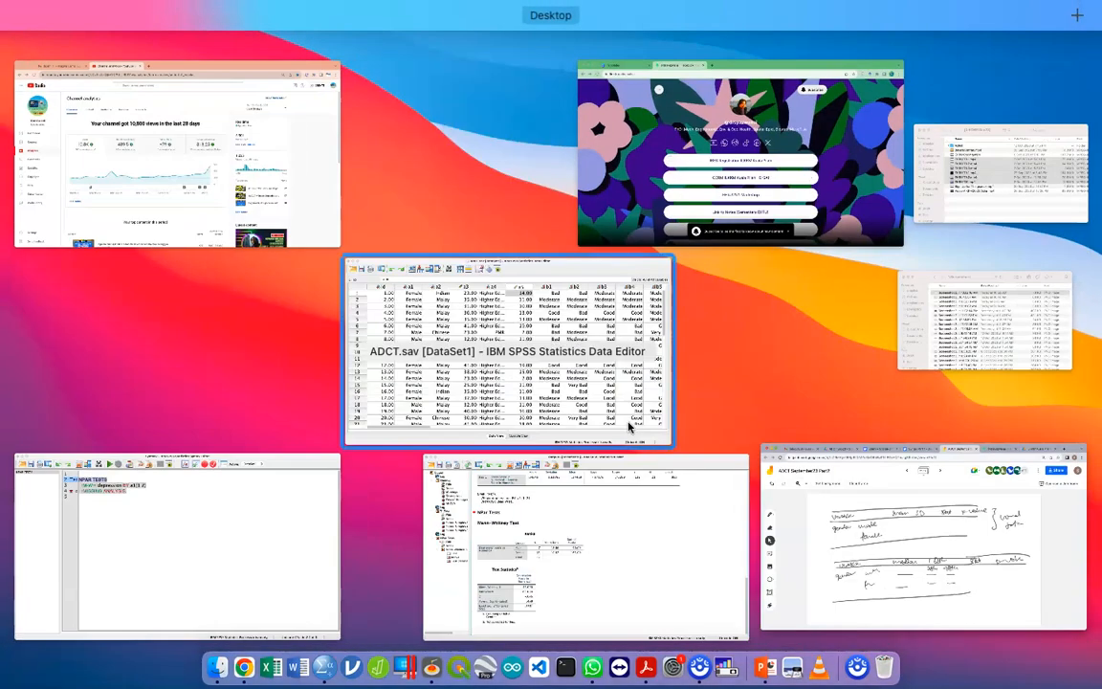
{"action": "key", "text": "Return"}
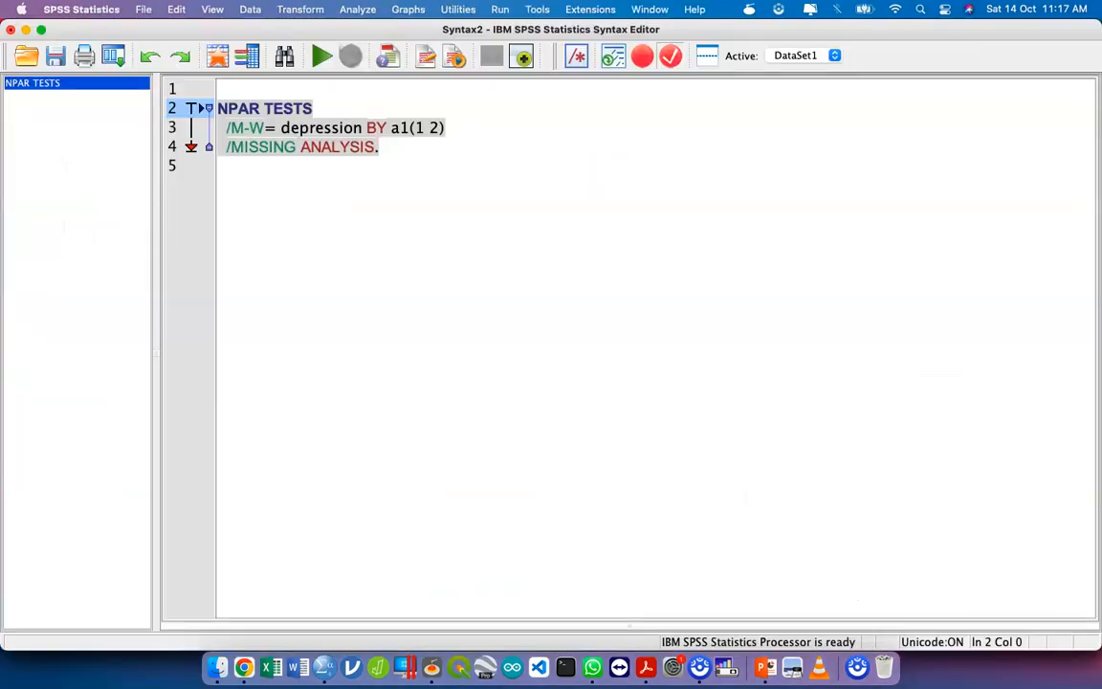
{"action": "left_click", "coordinate": [246, 10]}
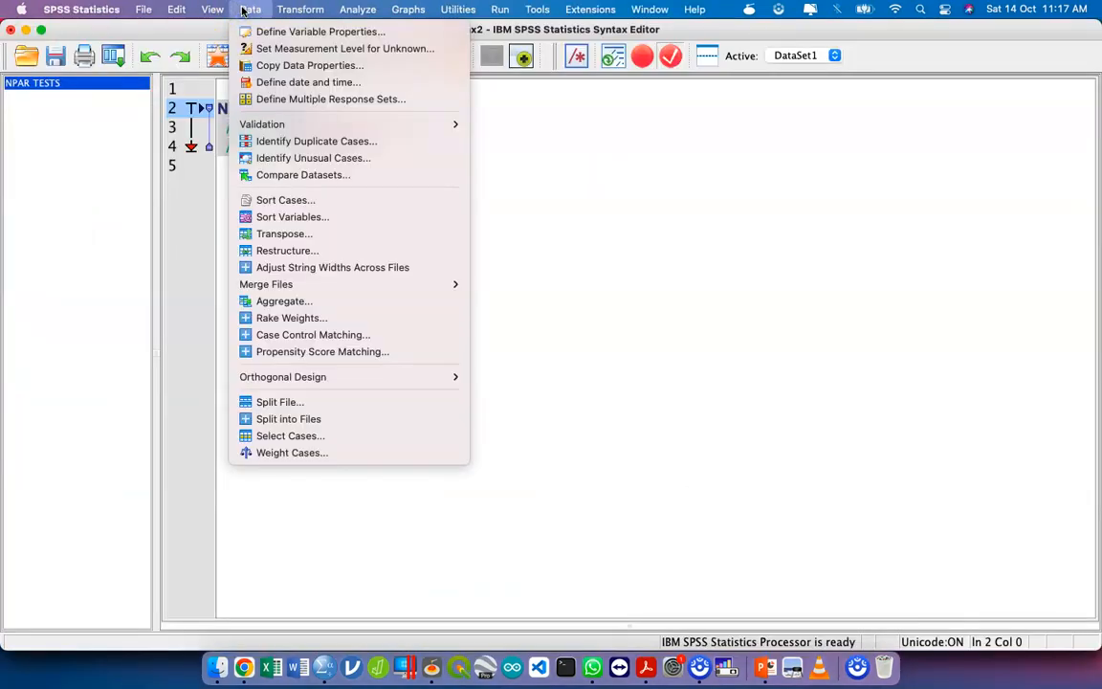
{"action": "left_click", "coordinate": [323, 402]}
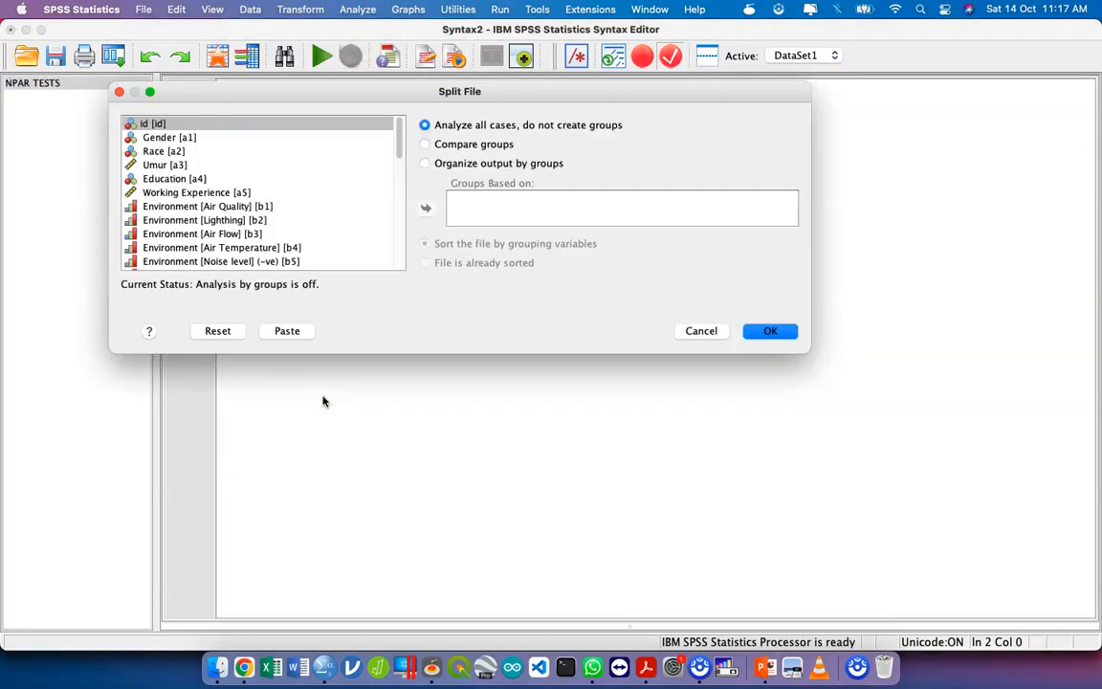
{"action": "left_click", "coordinate": [424, 145]}
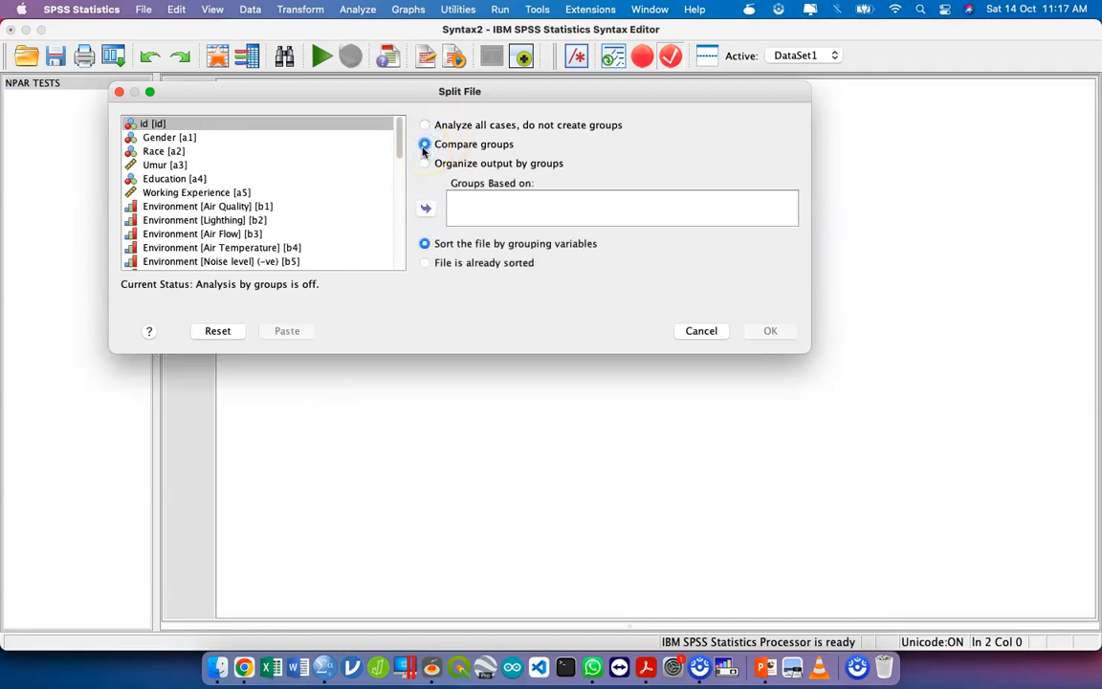
{"action": "left_click", "coordinate": [347, 141]}
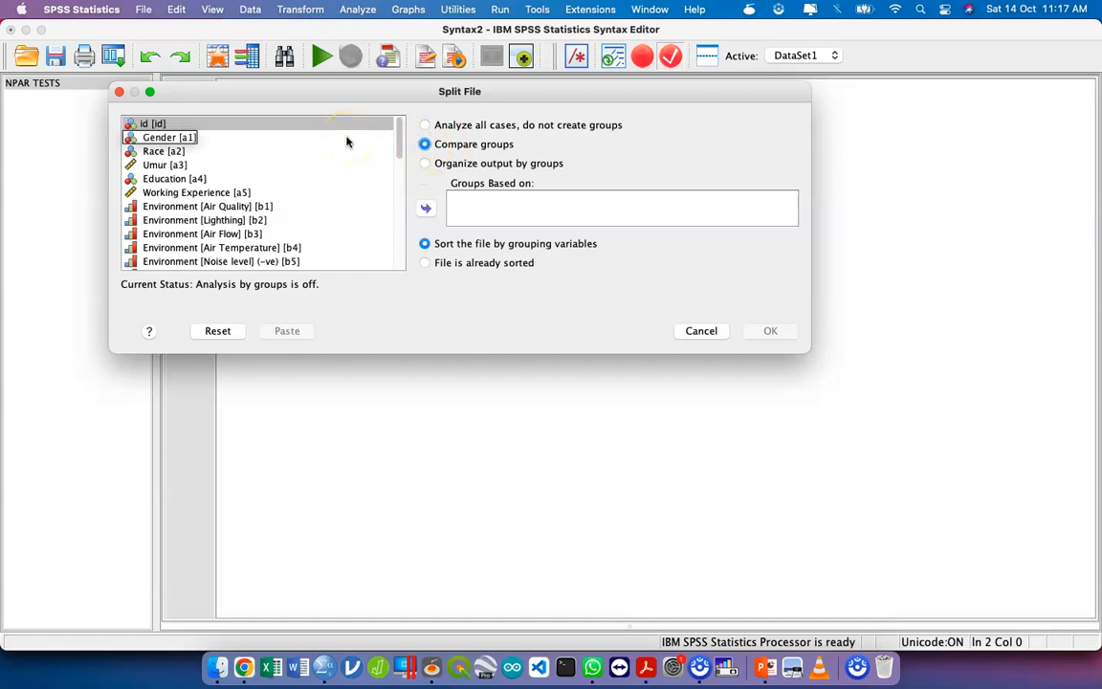
{"action": "left_click", "coordinate": [347, 142]}
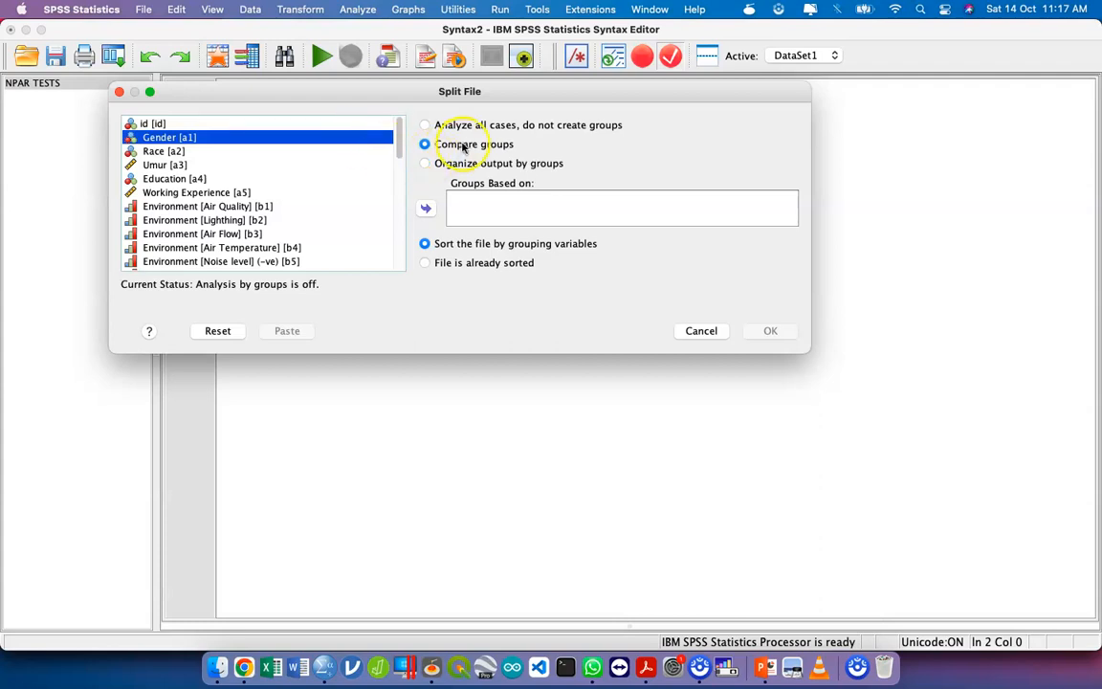
{"action": "left_click", "coordinate": [424, 209]}
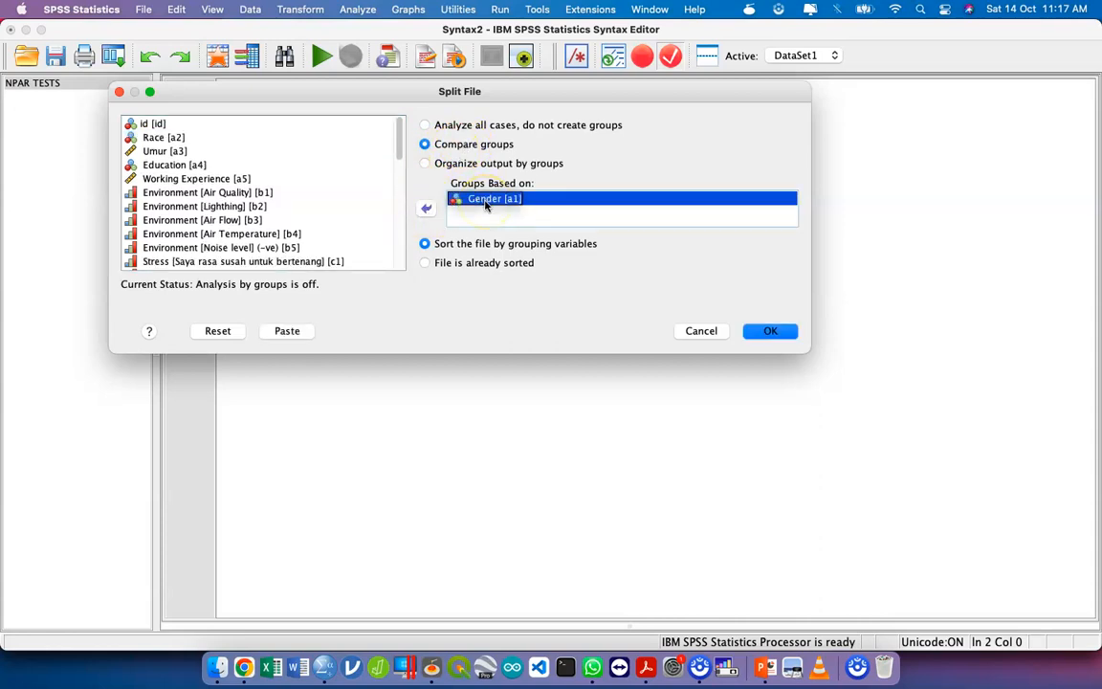
{"action": "left_click", "coordinate": [697, 331]}
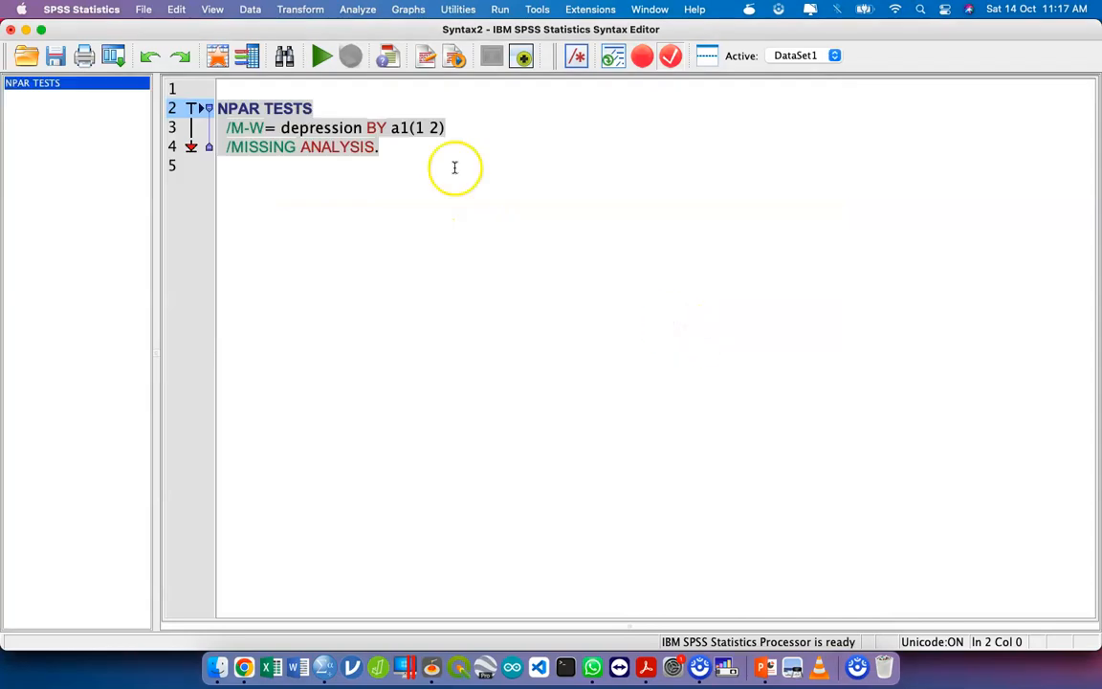
Step: Set up Split File to compare groups based on Gender [a1] and paste it as syntax
{"action": "left_click", "coordinate": [251, 11]}
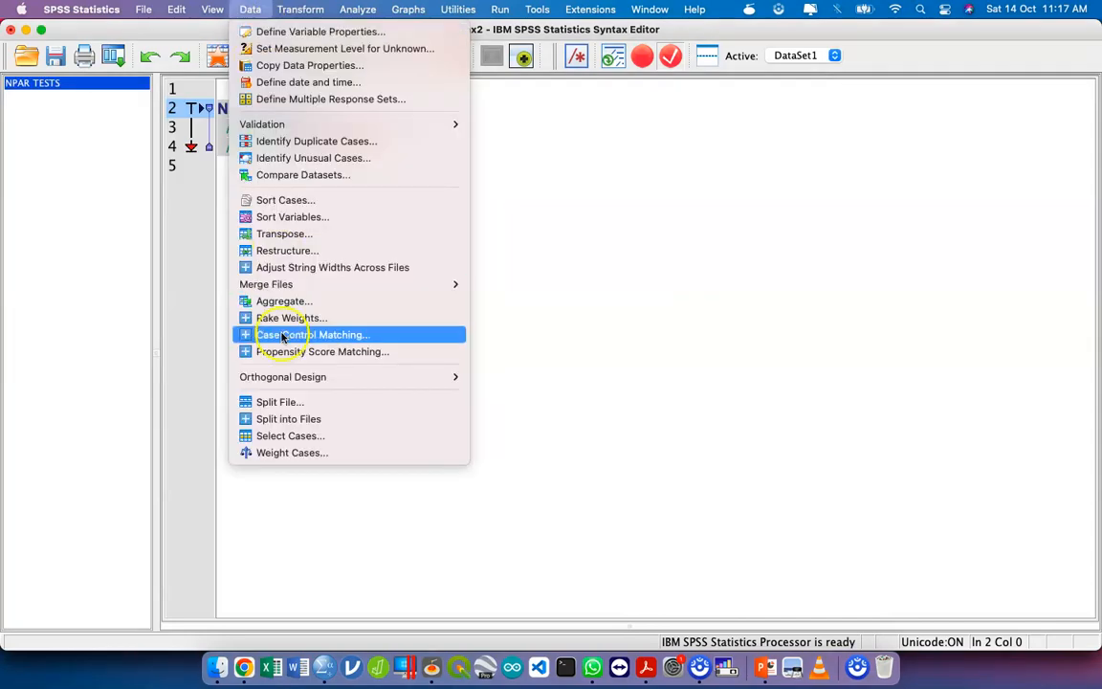
{"action": "left_click", "coordinate": [300, 403]}
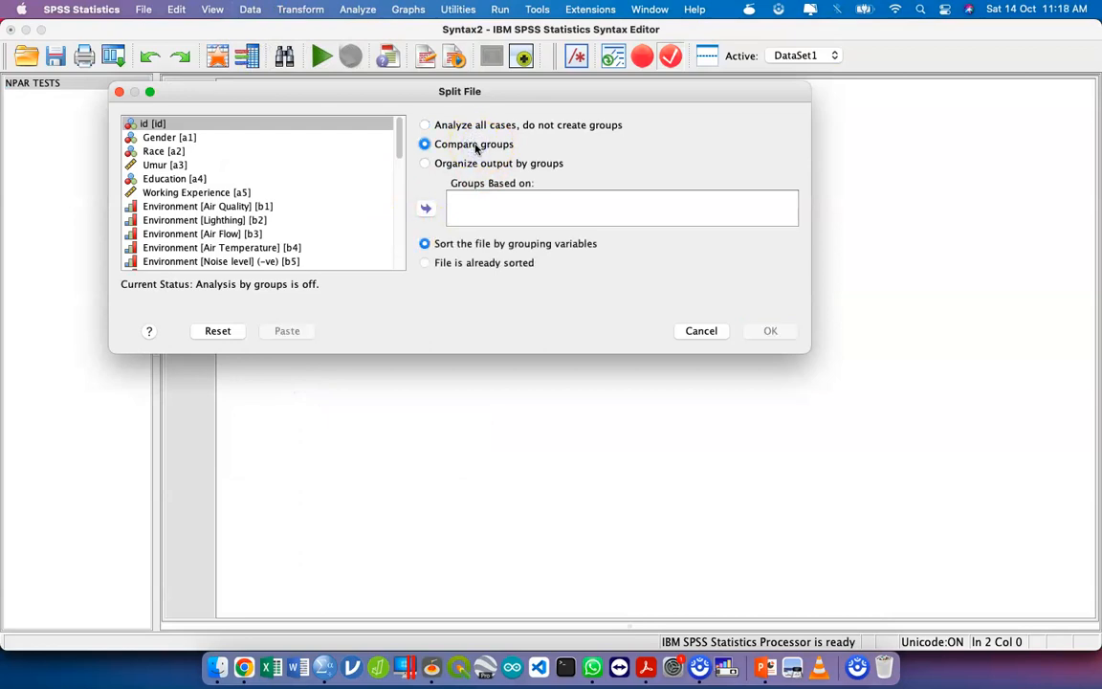
{"action": "left_click", "coordinate": [347, 141]}
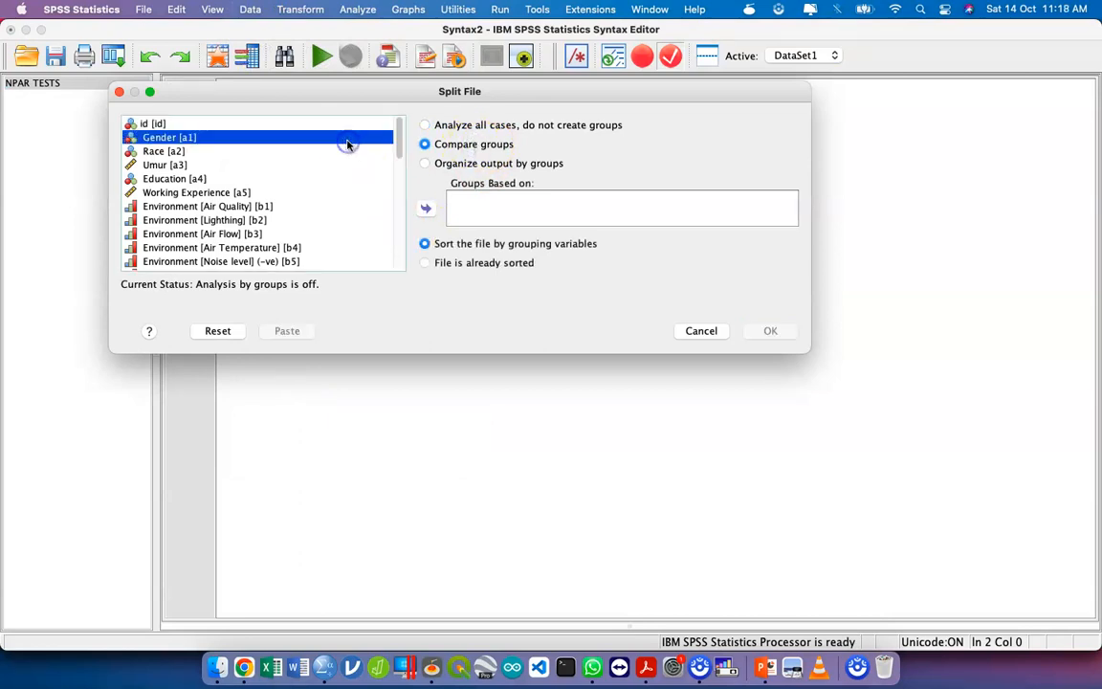
{"action": "left_click", "coordinate": [425, 209]}
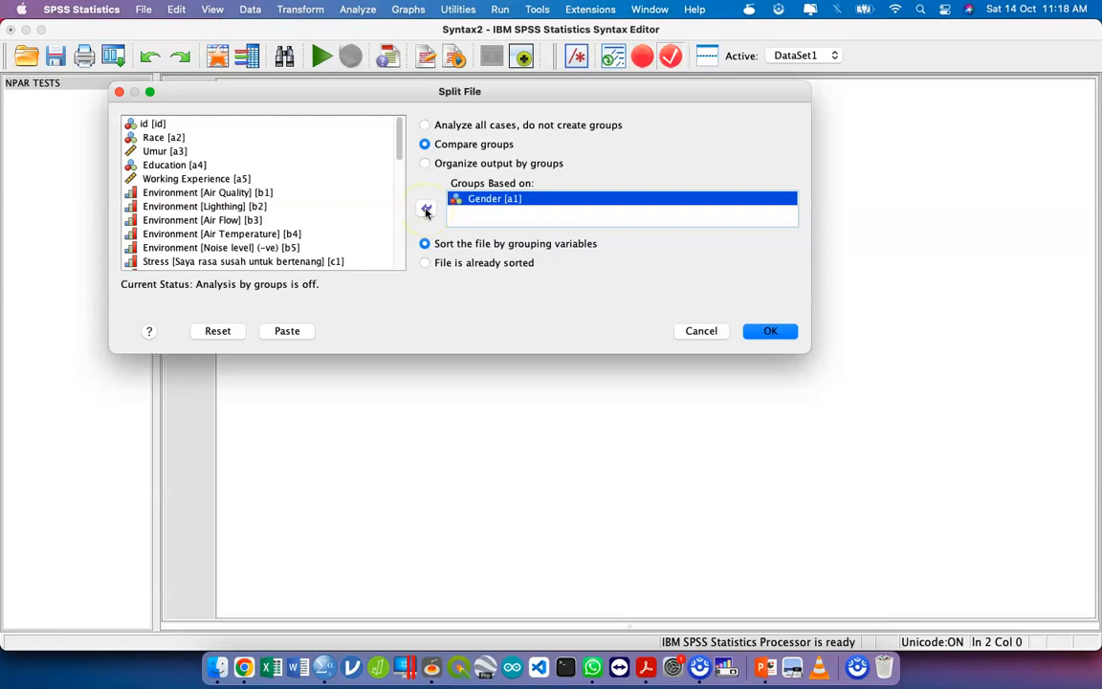
{"action": "left_click", "coordinate": [287, 330]}
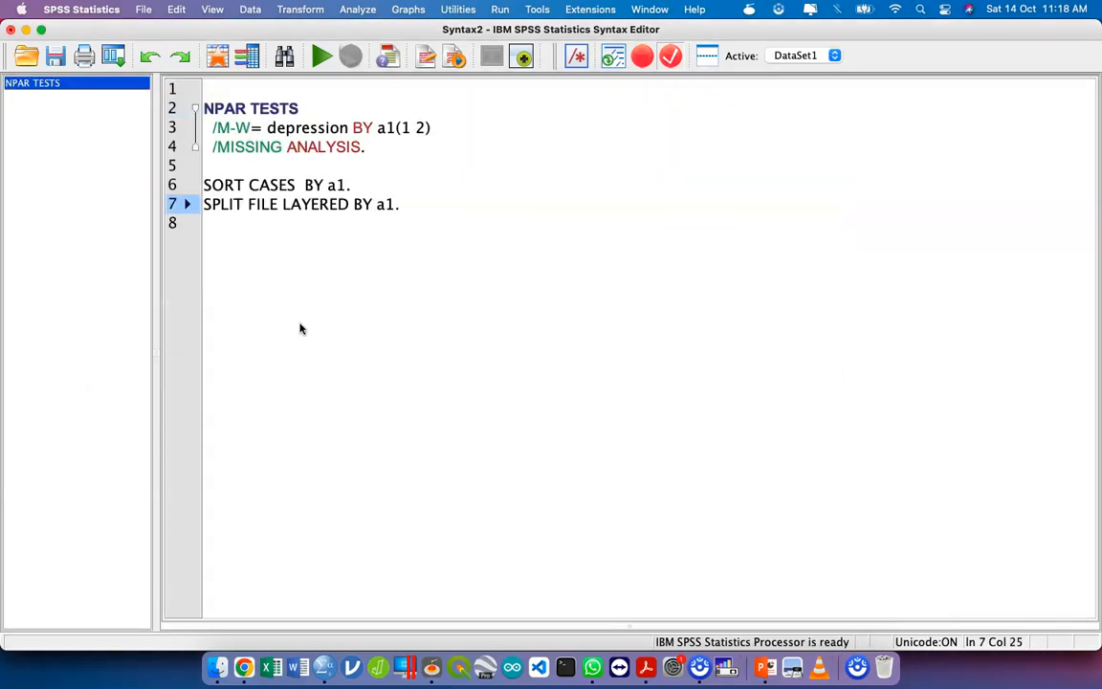
Step: Select the SORT CASES and SPLIT FILE command lines together in the syntax
{"action": "left_click", "coordinate": [302, 159]}
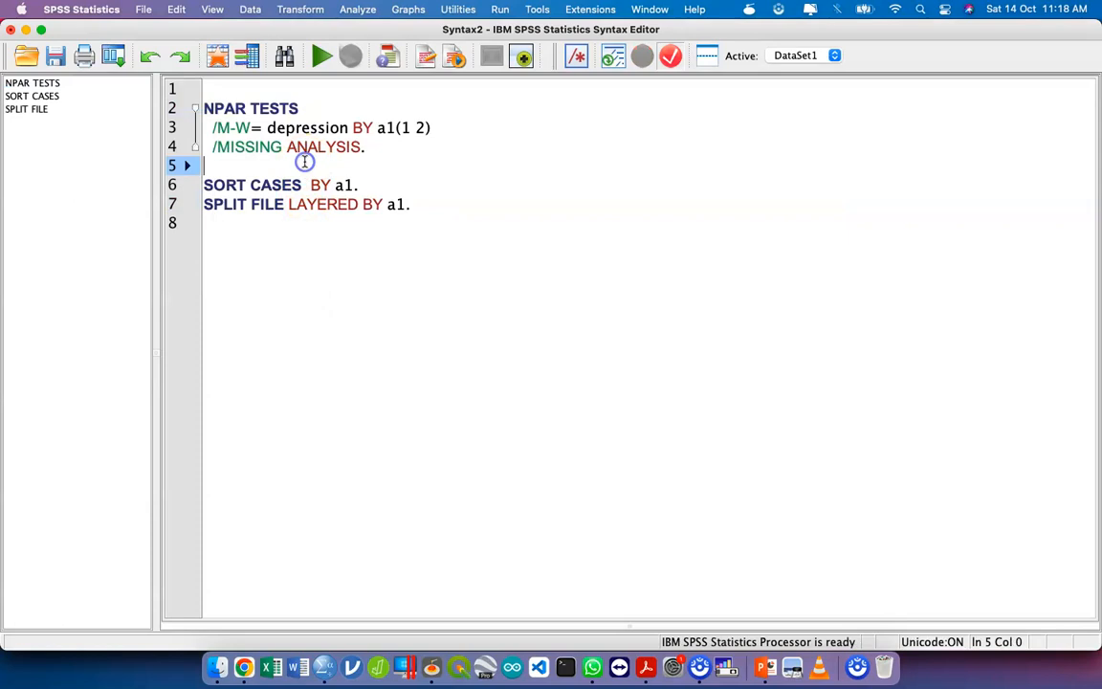
{"action": "left_click", "coordinate": [177, 185]}
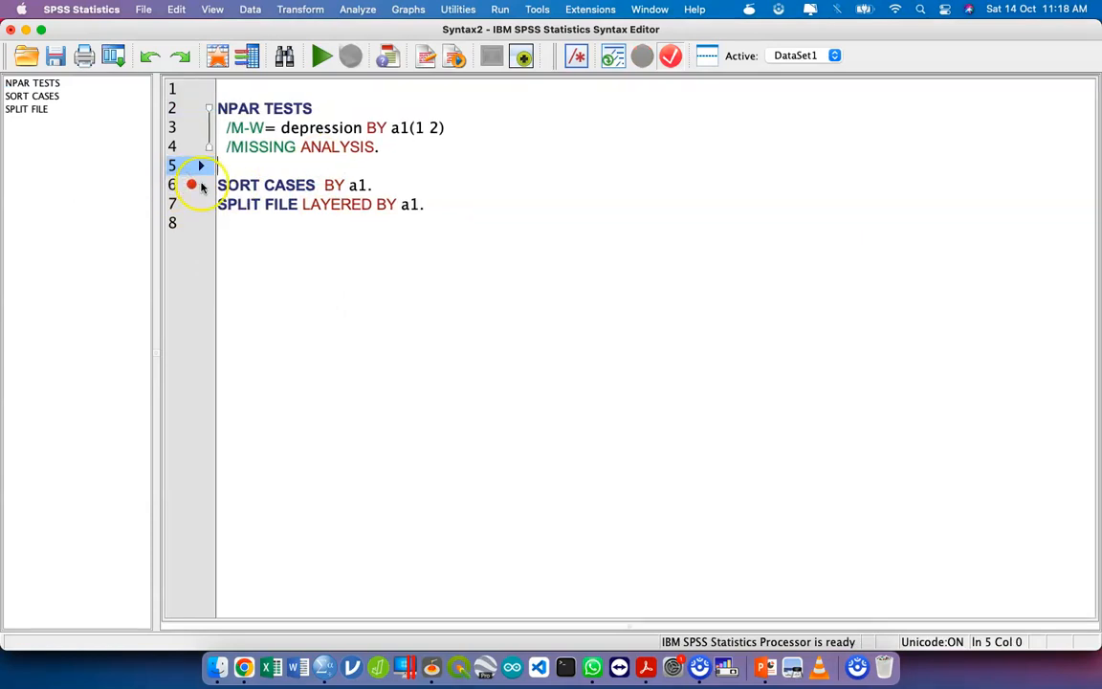
{"action": "left_click", "coordinate": [328, 205]}
{"action": "left_click", "coordinate": [384, 187]}
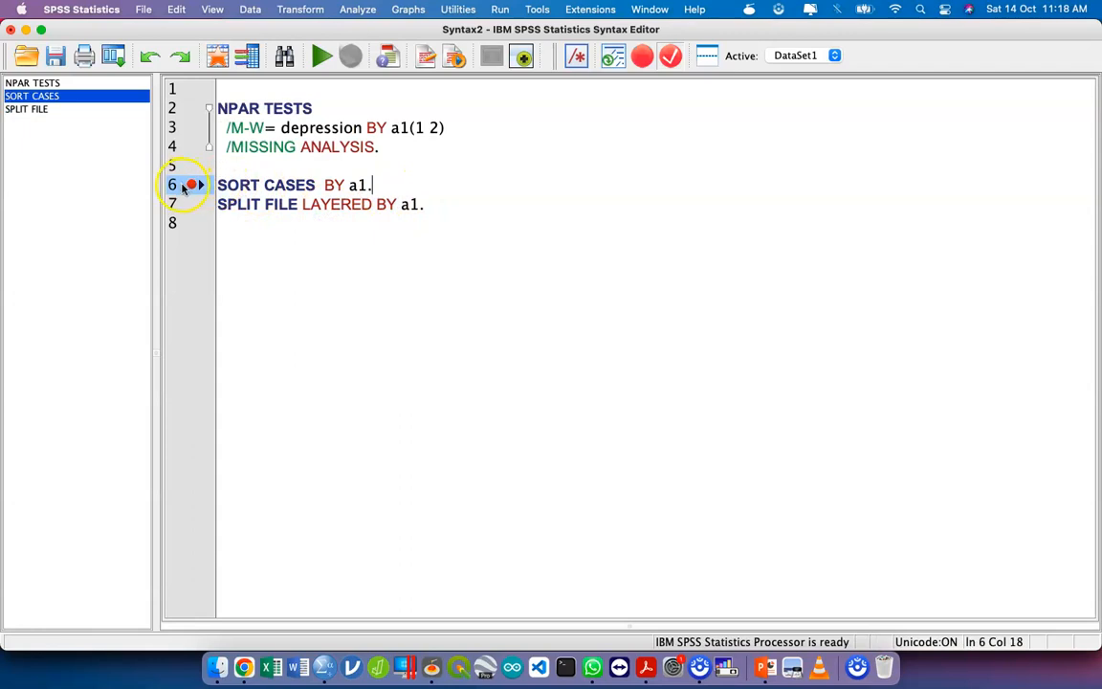
{"action": "left_click_drag", "start_coordinate": [425, 204], "coordinate": [211, 185]}
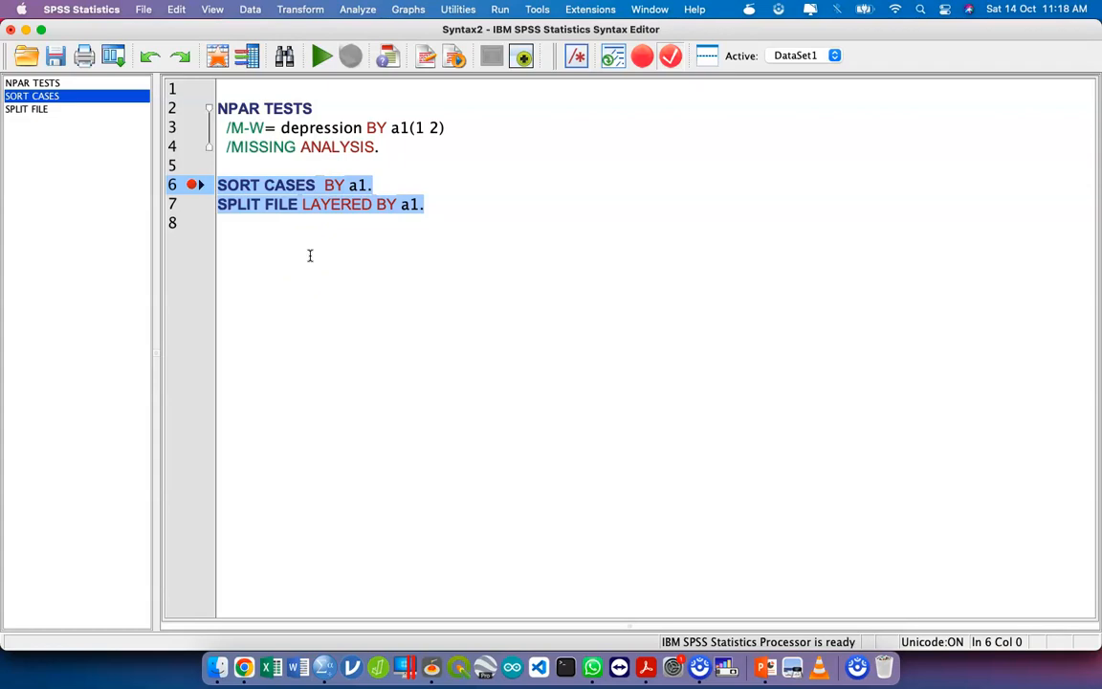
{"action": "left_click", "coordinate": [360, 10]}
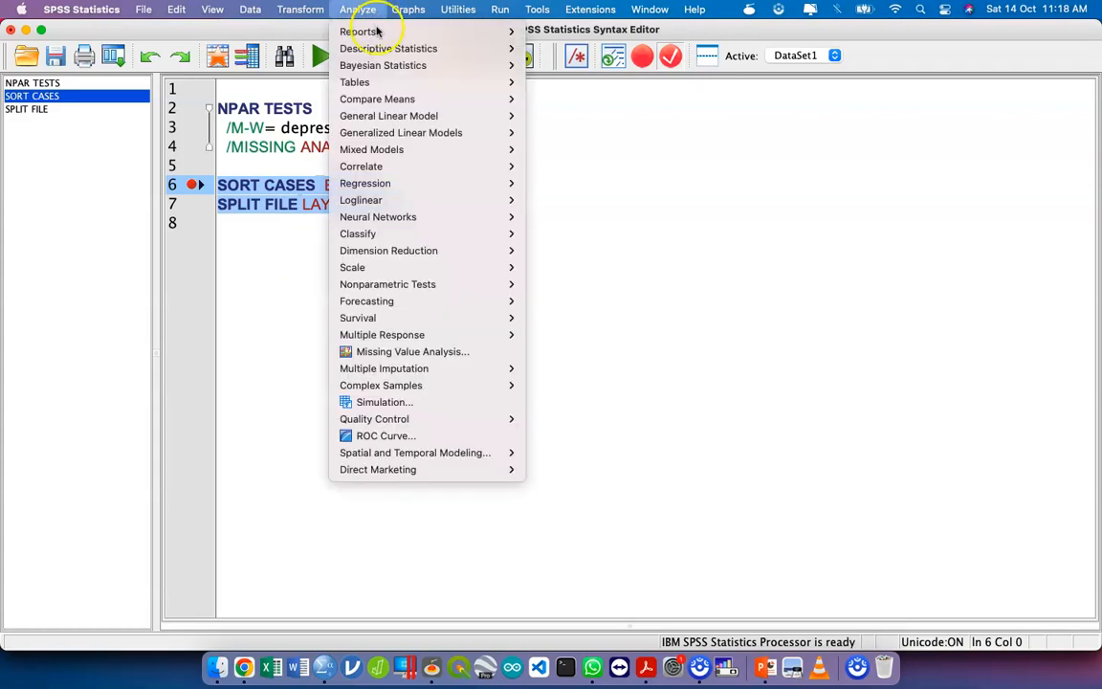
{"action": "mouse_move", "coordinate": [380, 48]}
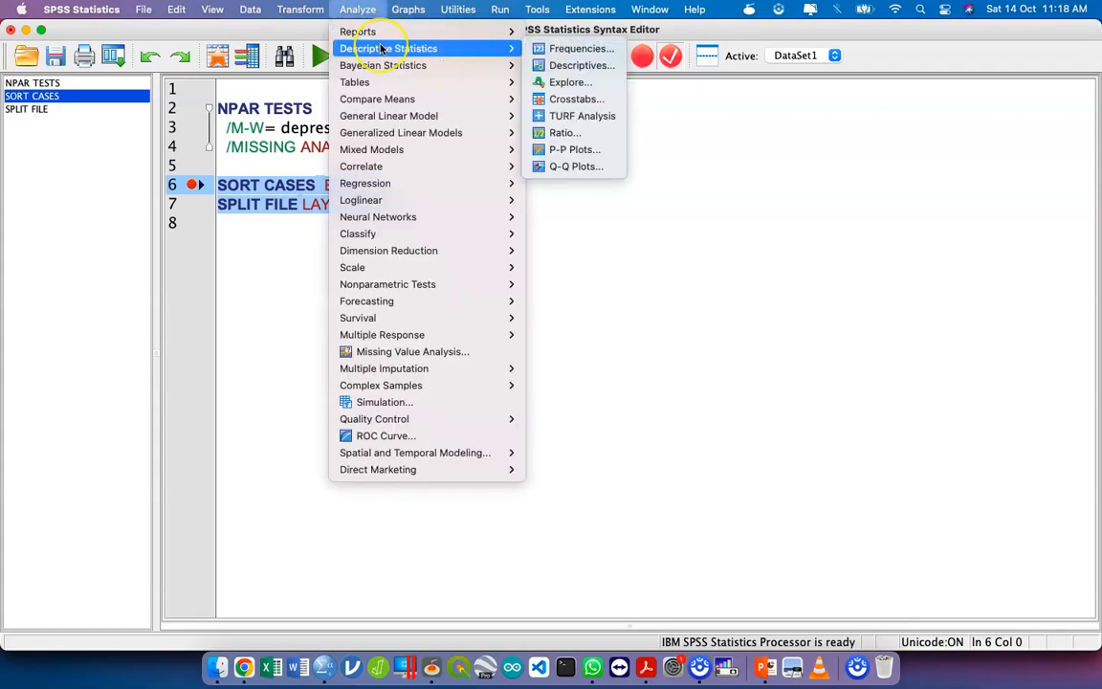
{"action": "left_click", "coordinate": [561, 49]}
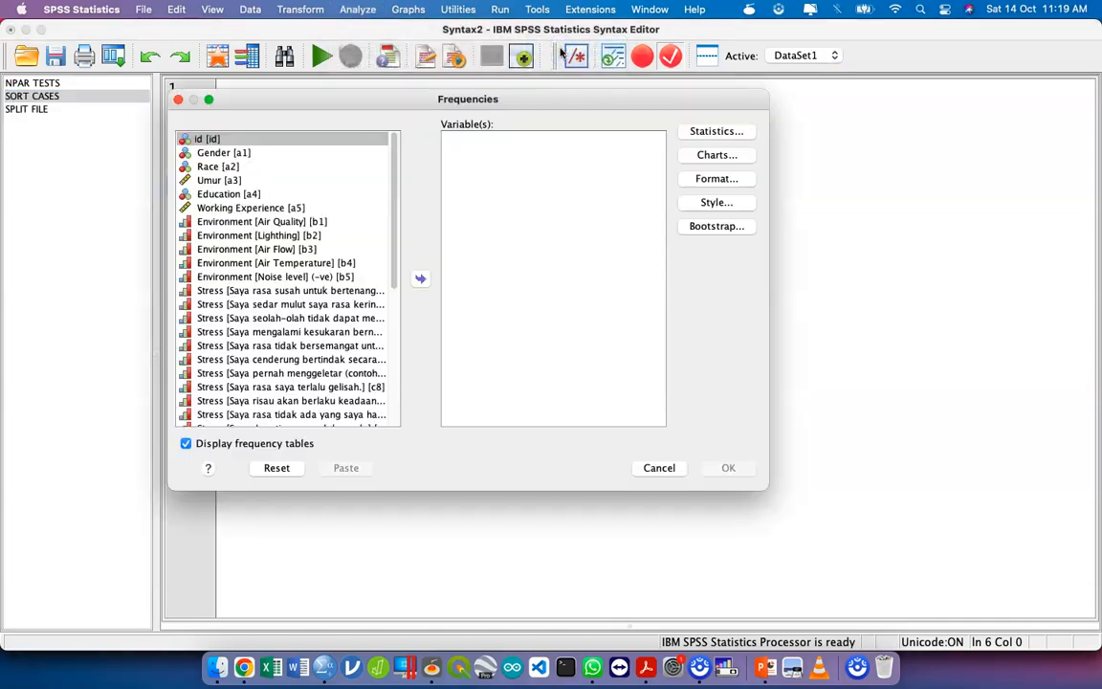
{"action": "scroll", "coordinate": [306, 192], "scroll_direction": "down", "scroll_amount": 10}
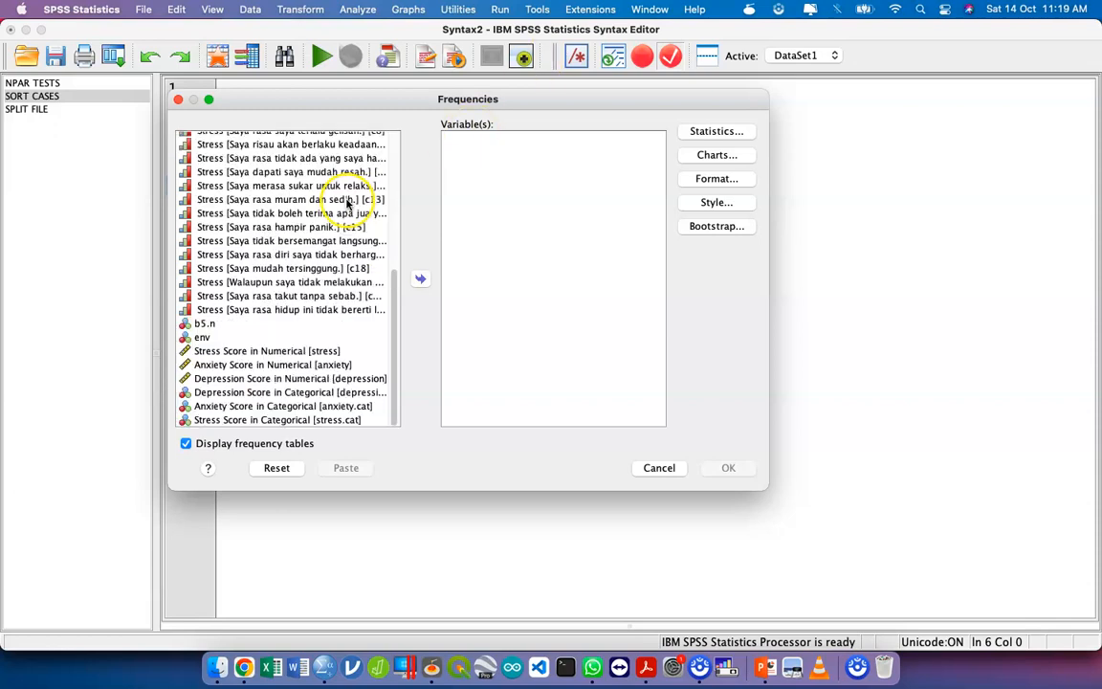
{"action": "left_click", "coordinate": [287, 378]}
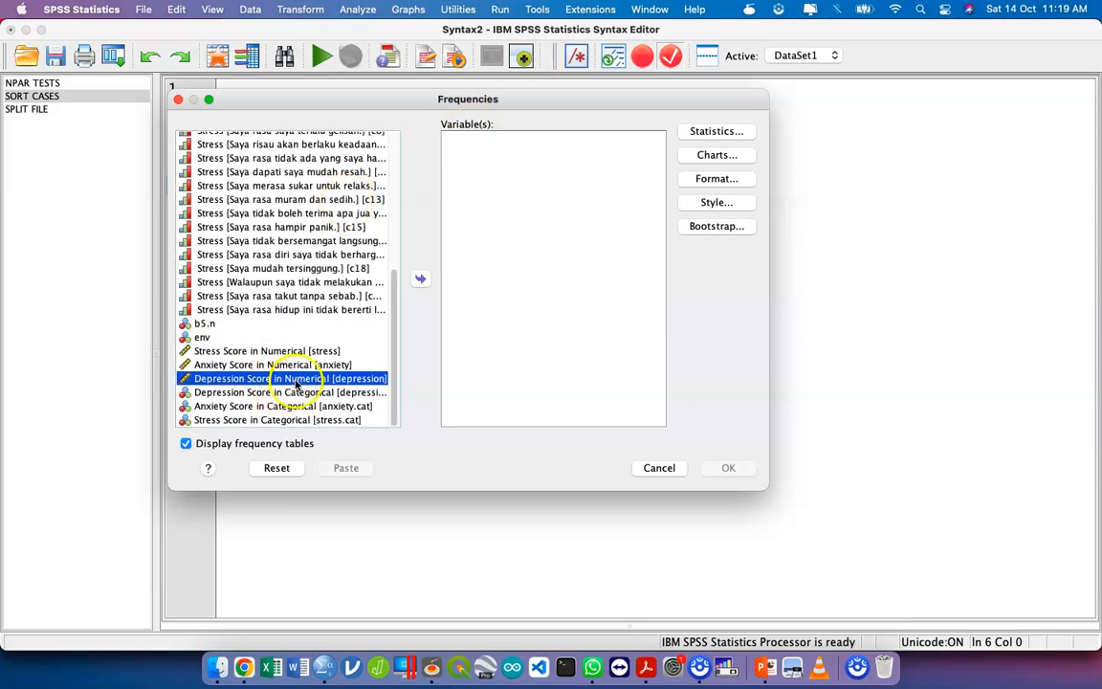
{"action": "left_click", "coordinate": [424, 280]}
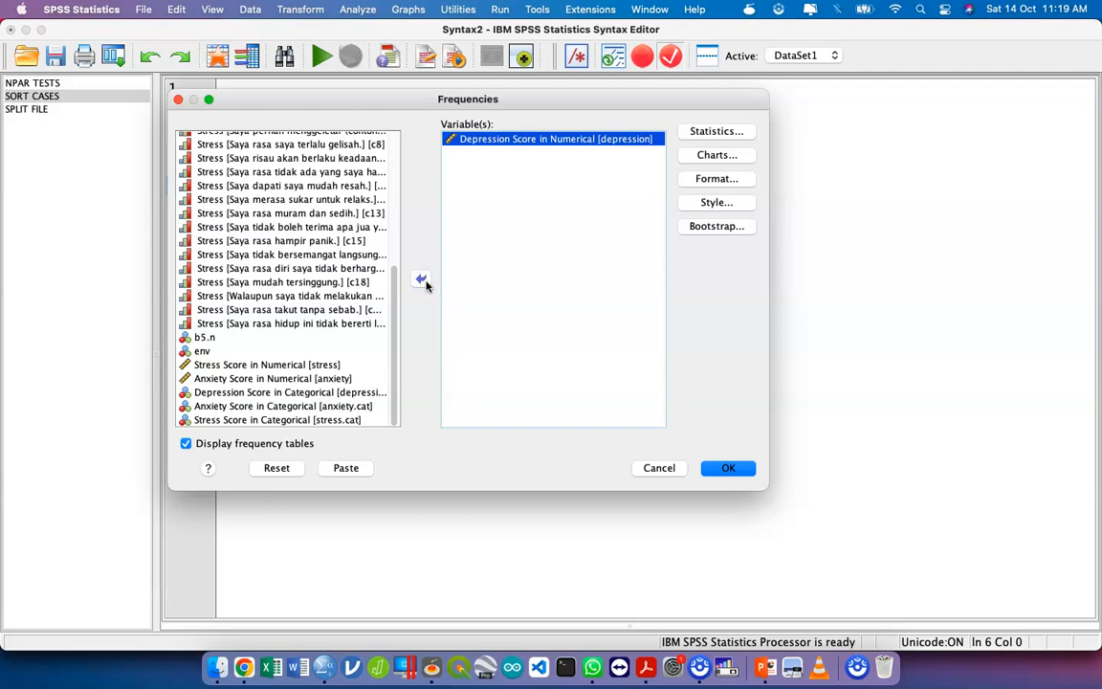
{"action": "left_click", "coordinate": [654, 465]}
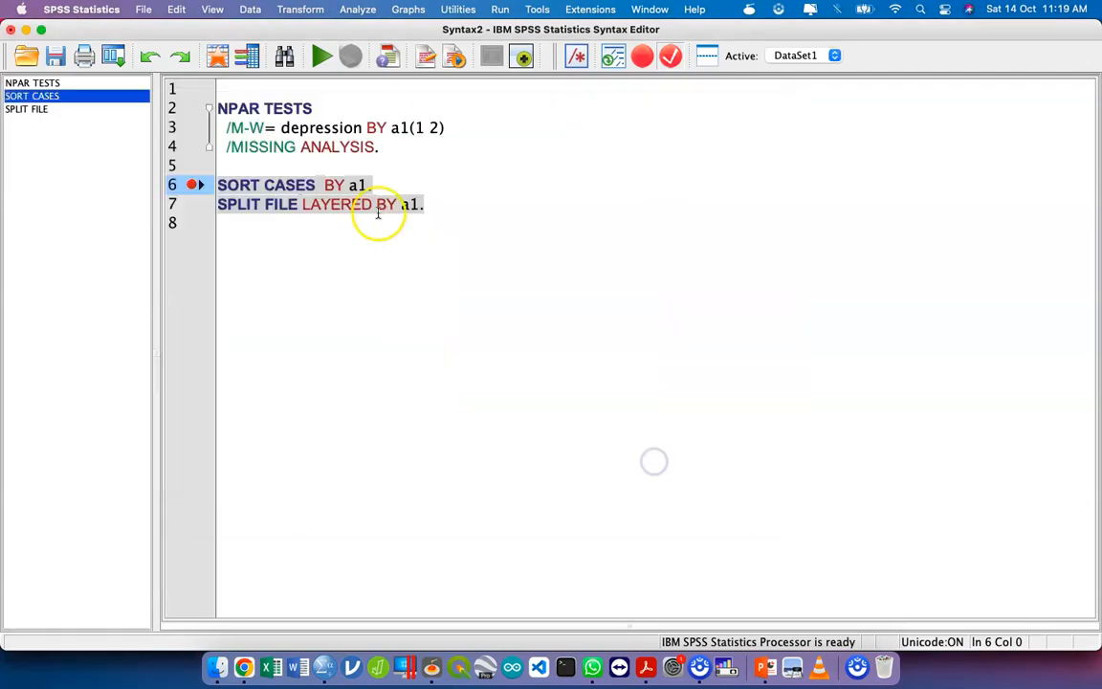
{"action": "left_click", "coordinate": [249, 9]}
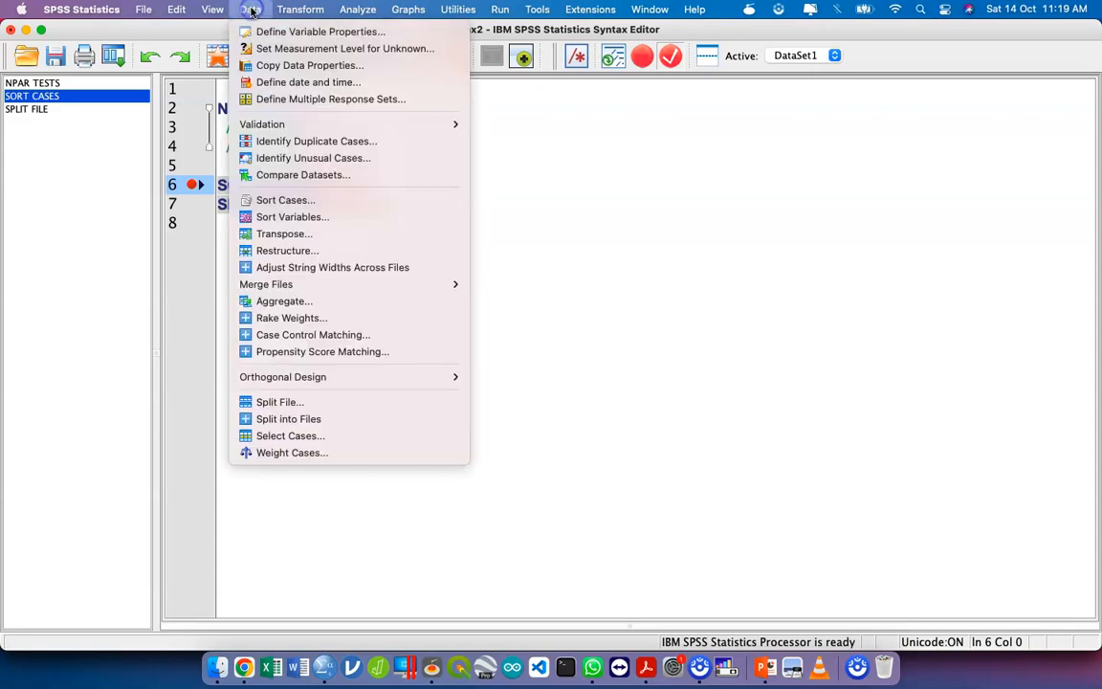
{"action": "left_click", "coordinate": [298, 402]}
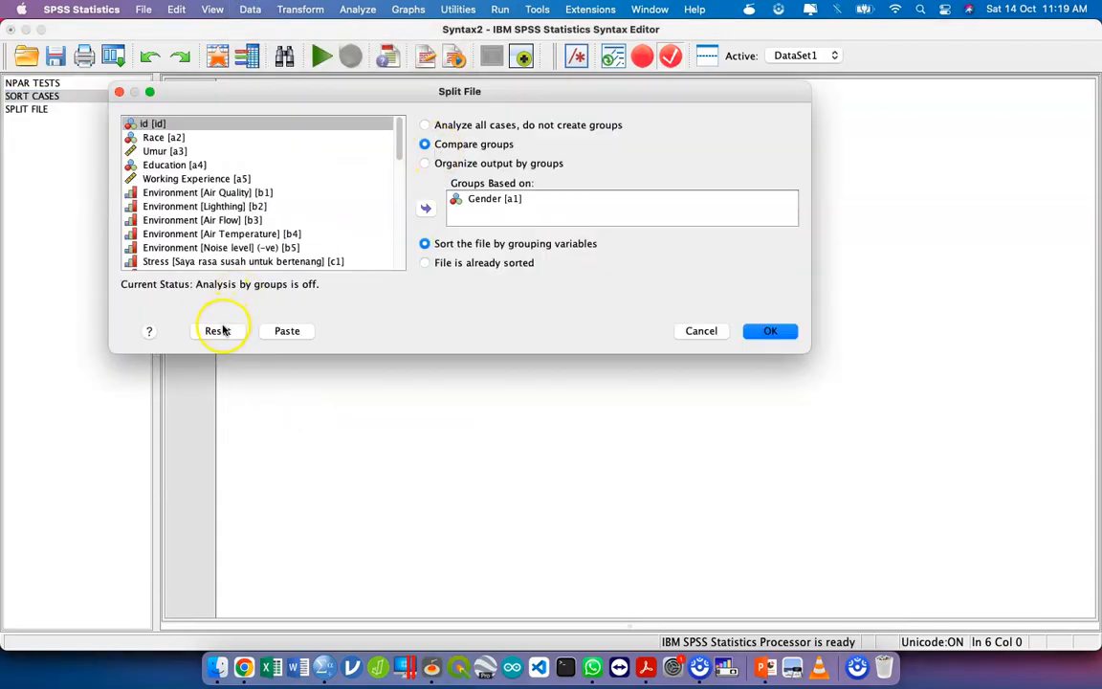
{"action": "left_click", "coordinate": [219, 330]}
{"action": "left_click", "coordinate": [448, 144]}
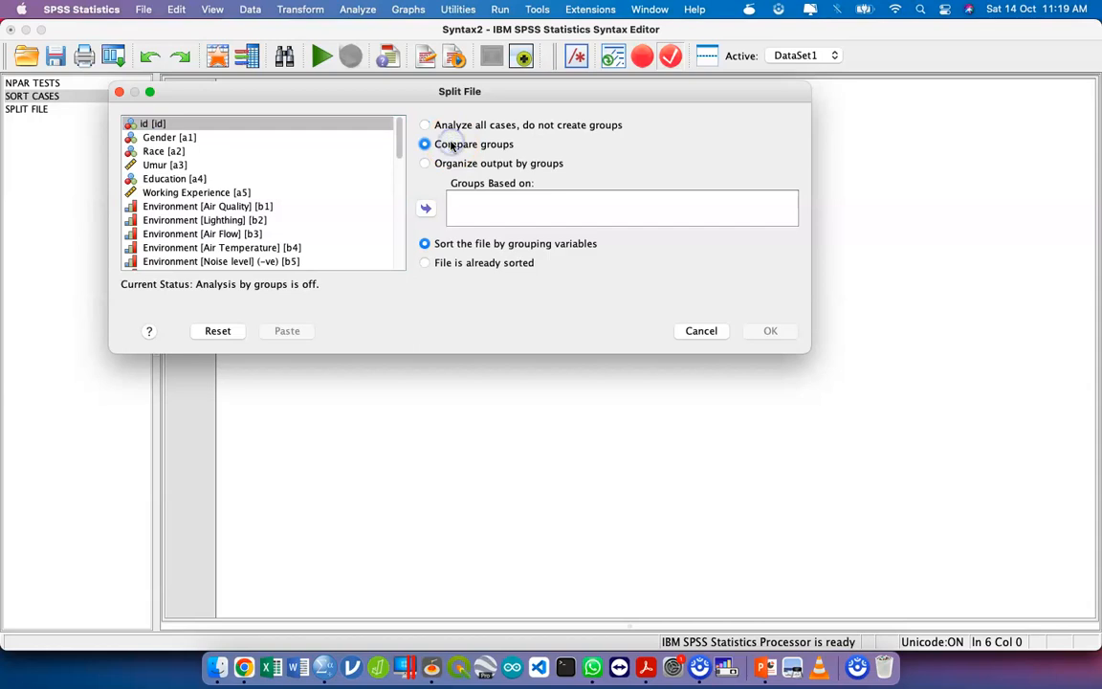
{"action": "left_click", "coordinate": [265, 138]}
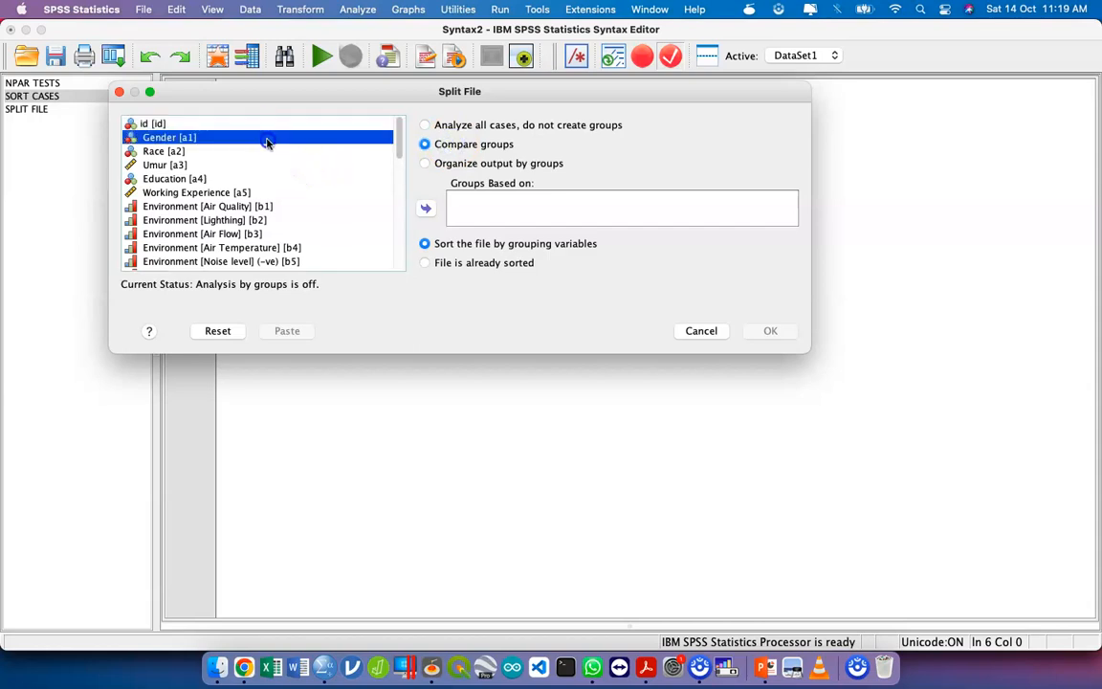
{"action": "left_click", "coordinate": [425, 208]}
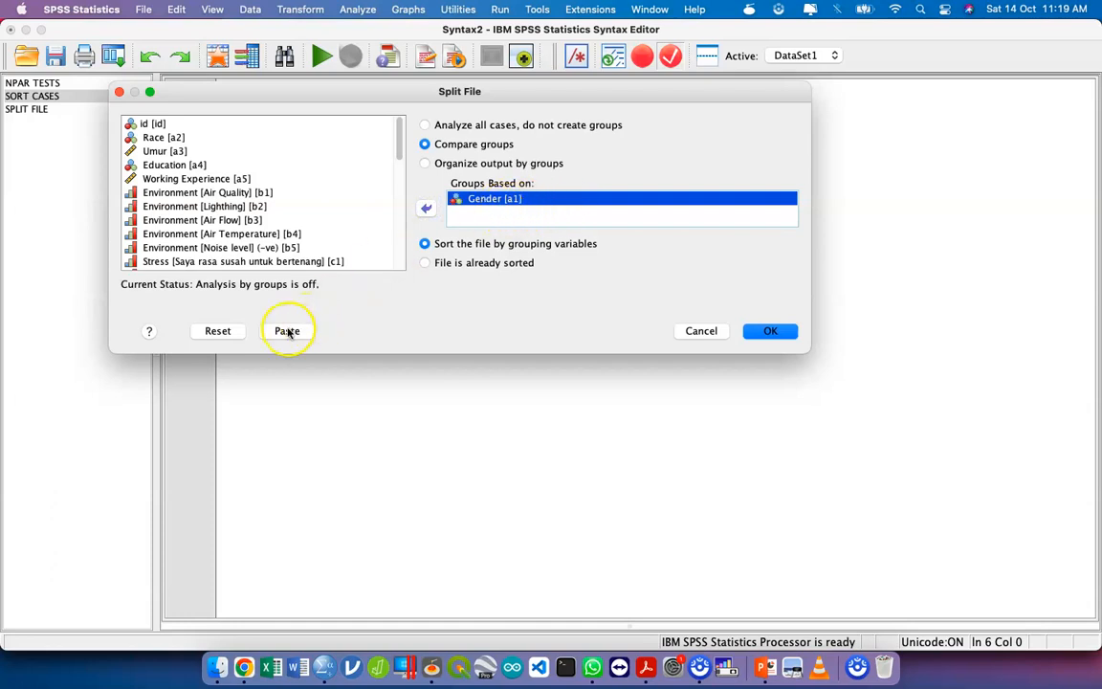
{"action": "left_click", "coordinate": [700, 331]}
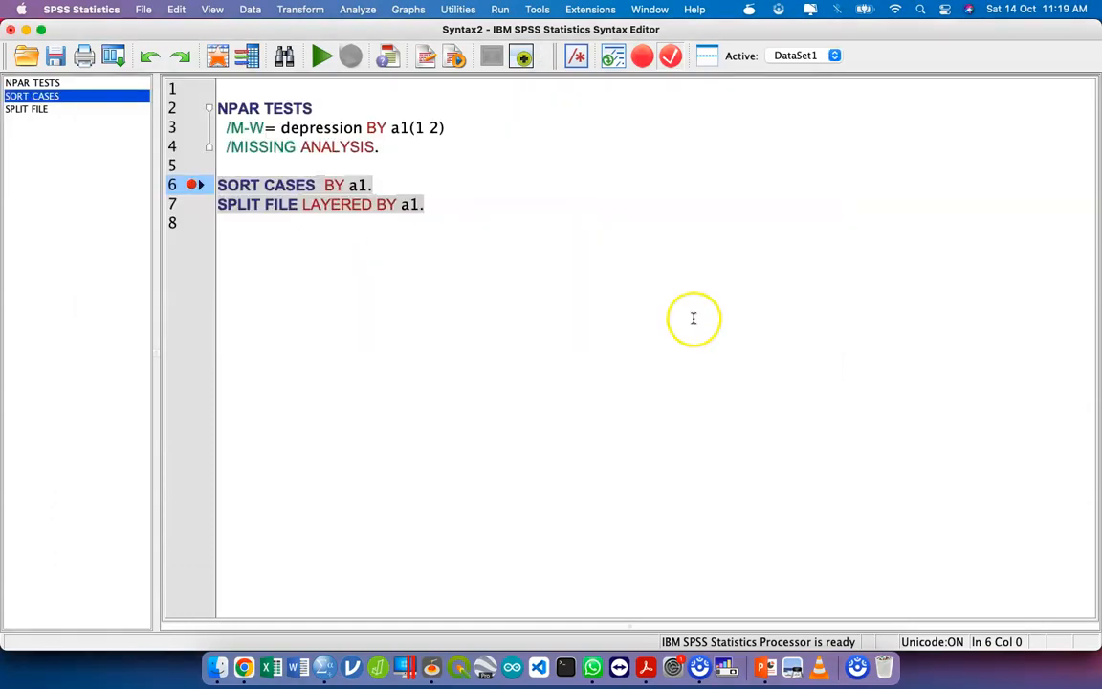
Step: Start a Frequencies analysis and add Depression Score in Numerical [depression] as the variable
{"action": "left_click", "coordinate": [357, 8]}
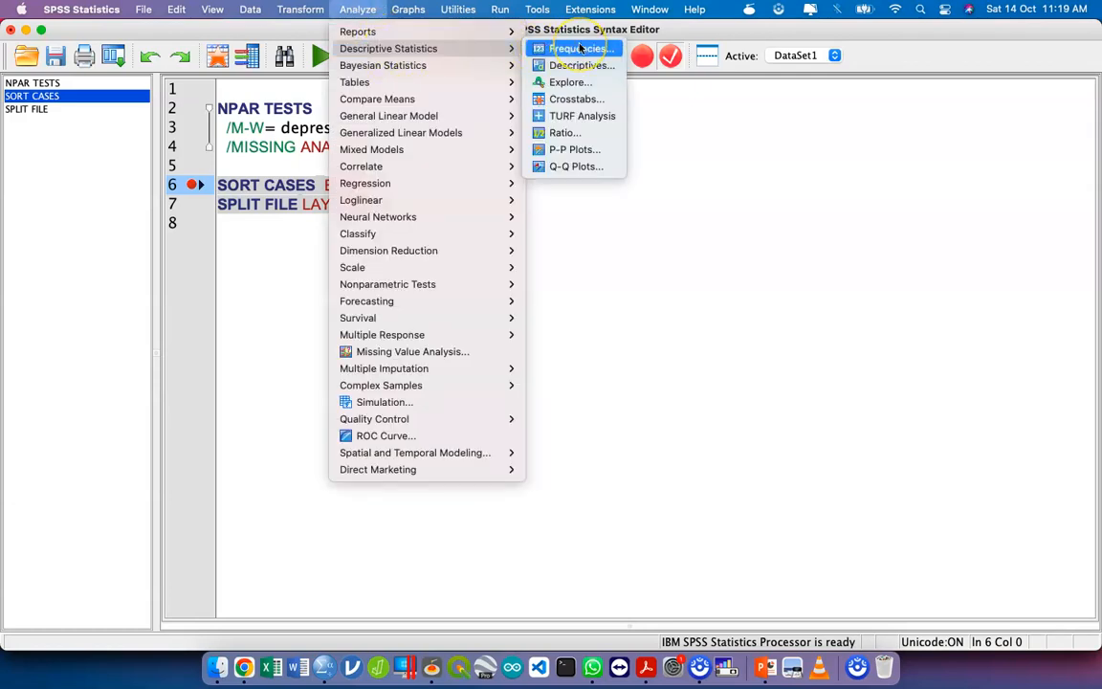
{"action": "left_click", "coordinate": [580, 48]}
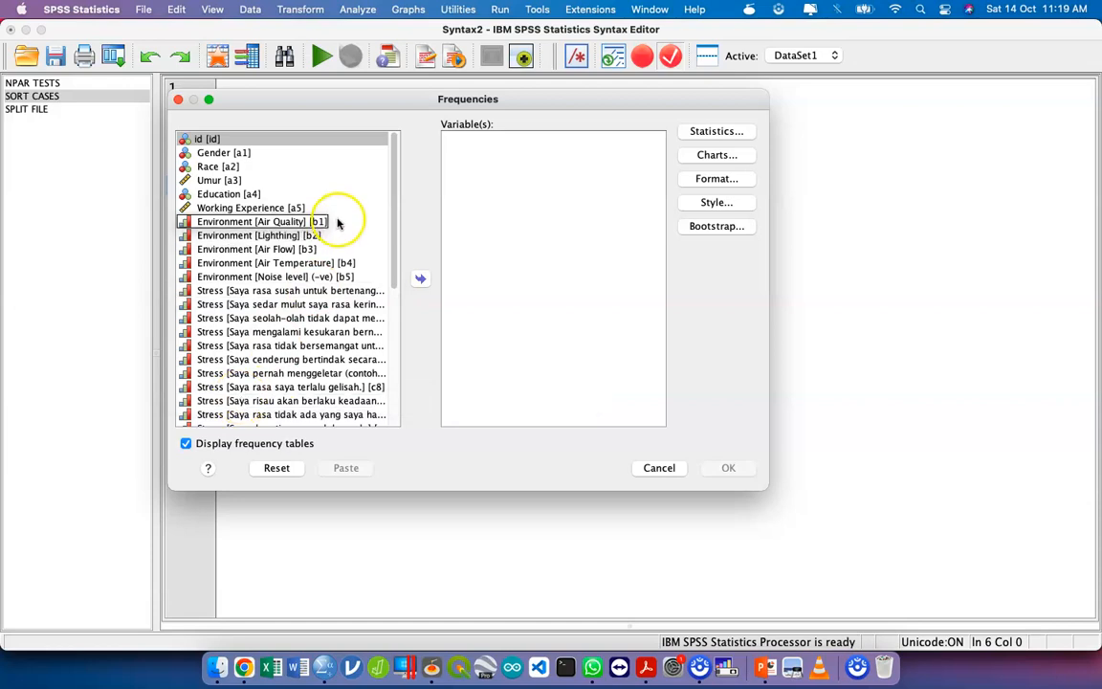
{"action": "scroll", "coordinate": [272, 368], "scroll_direction": "down", "scroll_amount": 5}
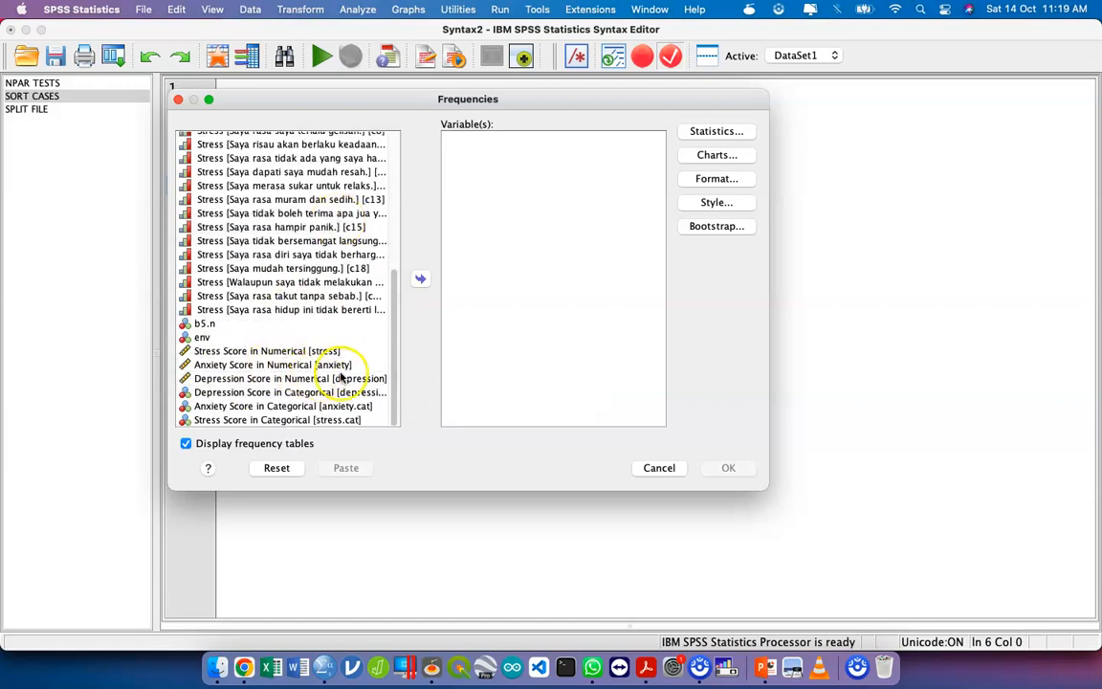
{"action": "left_click", "coordinate": [316, 378]}
{"action": "left_click", "coordinate": [420, 282]}
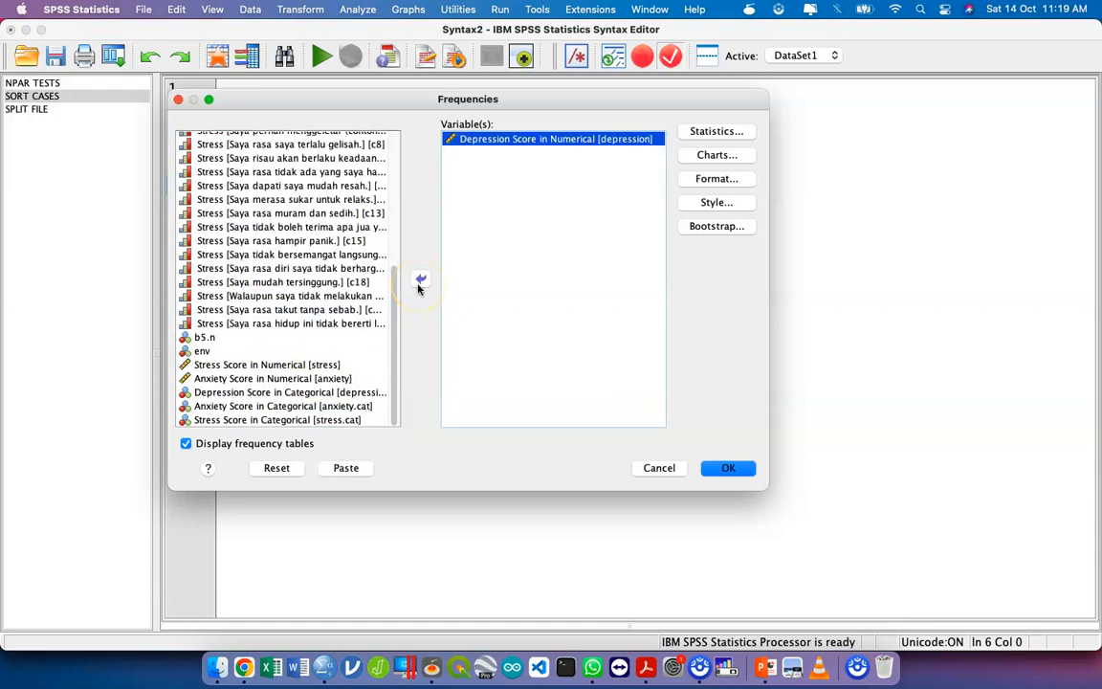
Step: Request the median and quartiles as statistics for the Frequencies analysis
{"action": "left_click", "coordinate": [691, 134]}
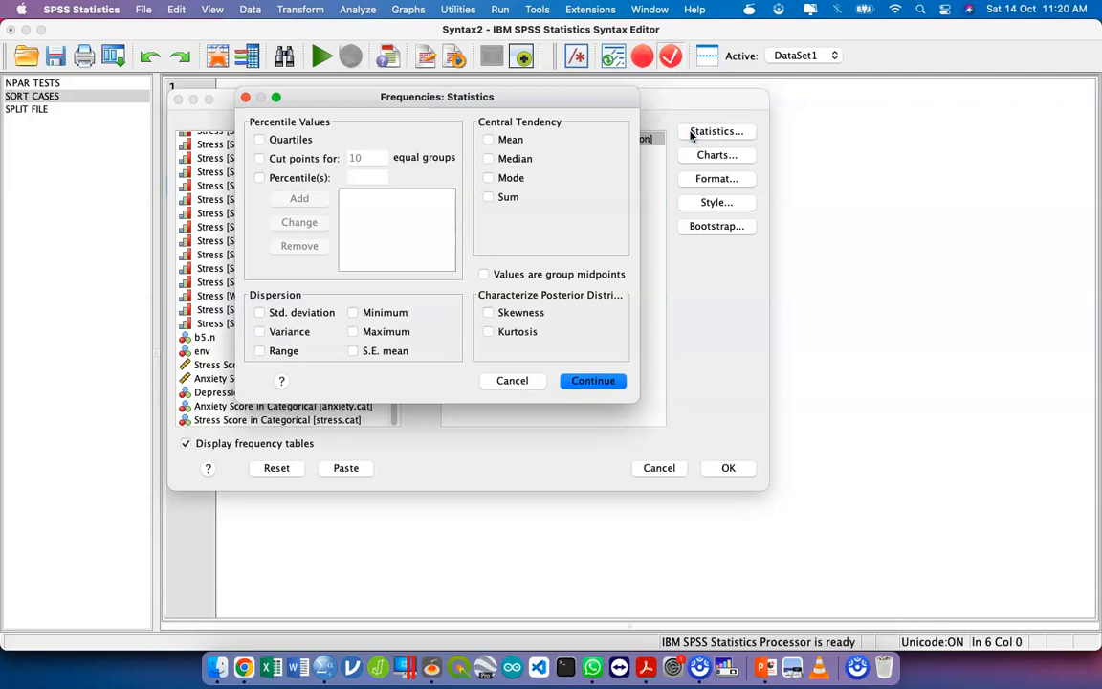
{"action": "left_click", "coordinate": [488, 158]}
{"action": "left_click", "coordinate": [285, 142]}
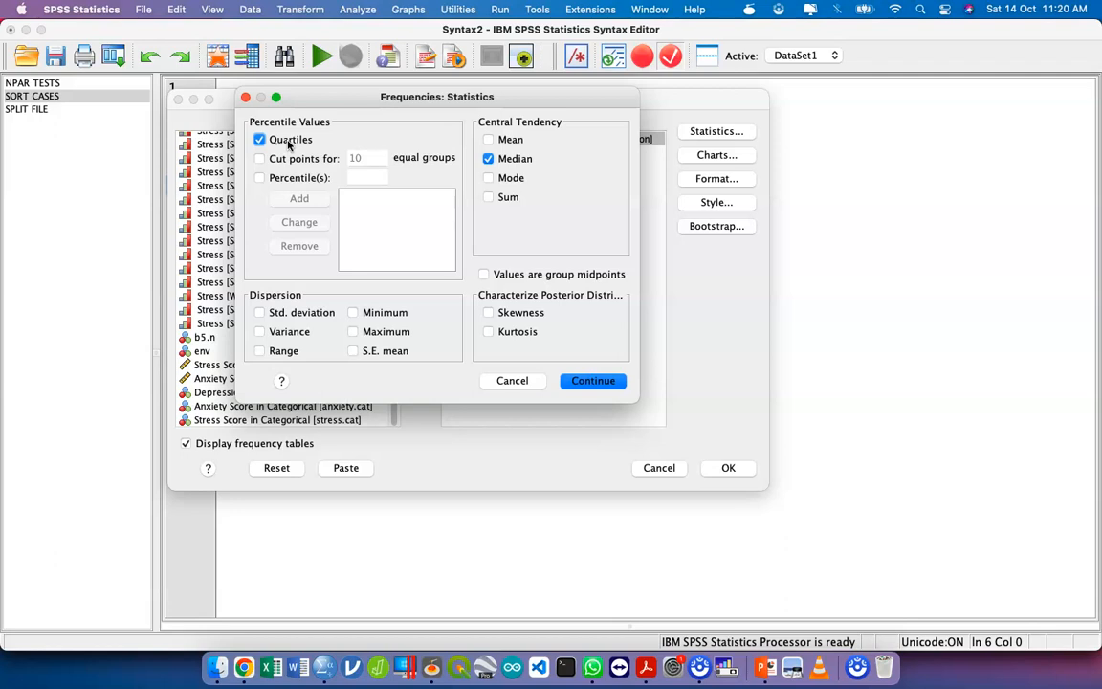
{"action": "left_click", "coordinate": [598, 383]}
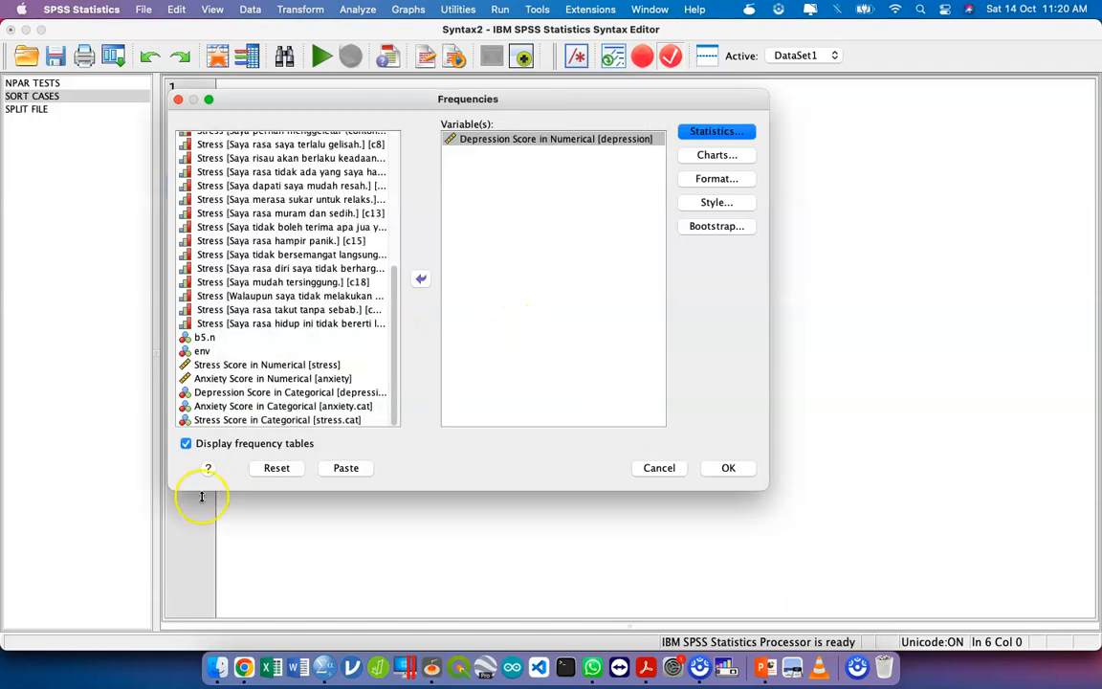
Step: Turn off the display of frequency tables and paste the Frequencies analysis as syntax
{"action": "left_click", "coordinate": [186, 444]}
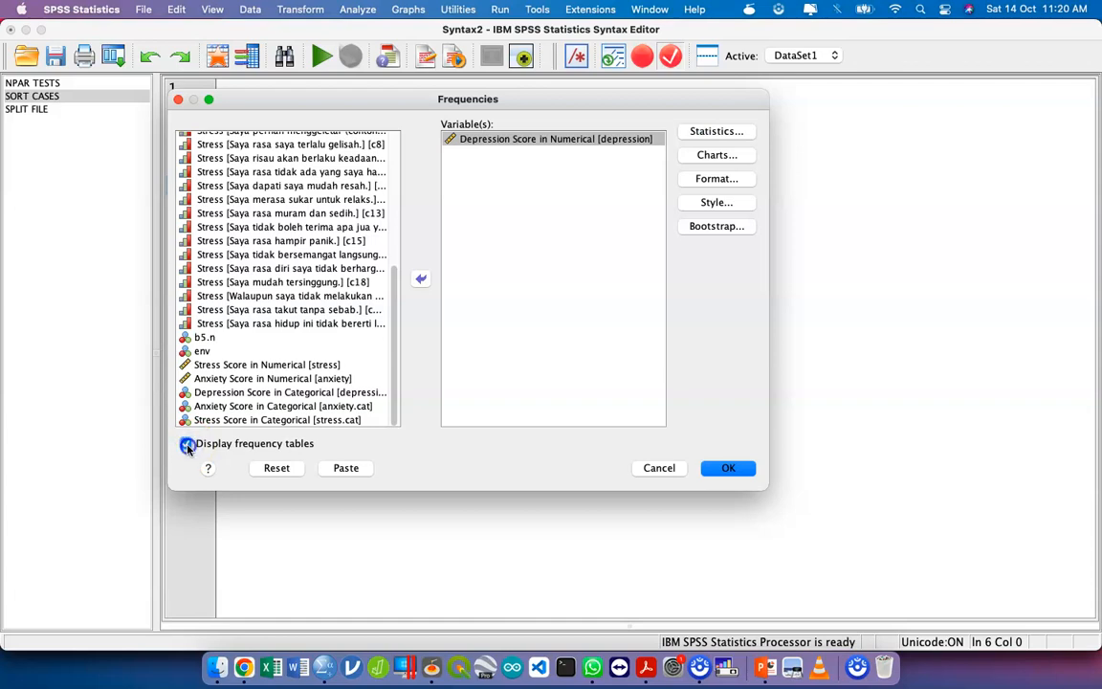
{"action": "left_click", "coordinate": [186, 444]}
{"action": "left_click", "coordinate": [186, 444]}
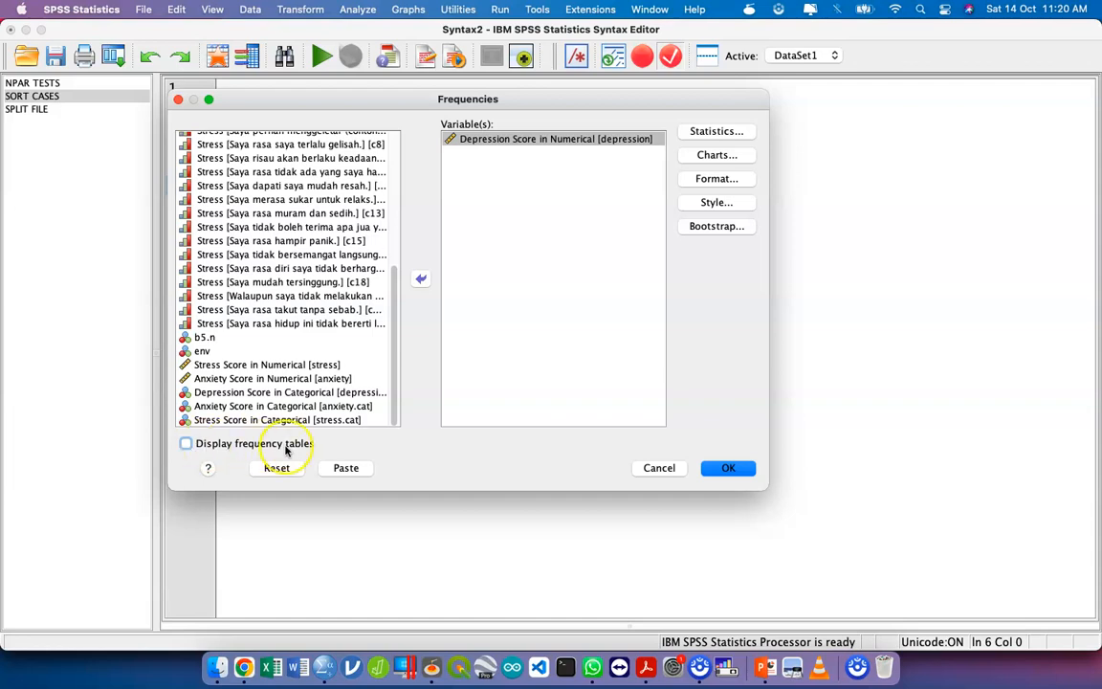
{"action": "left_click", "coordinate": [341, 472]}
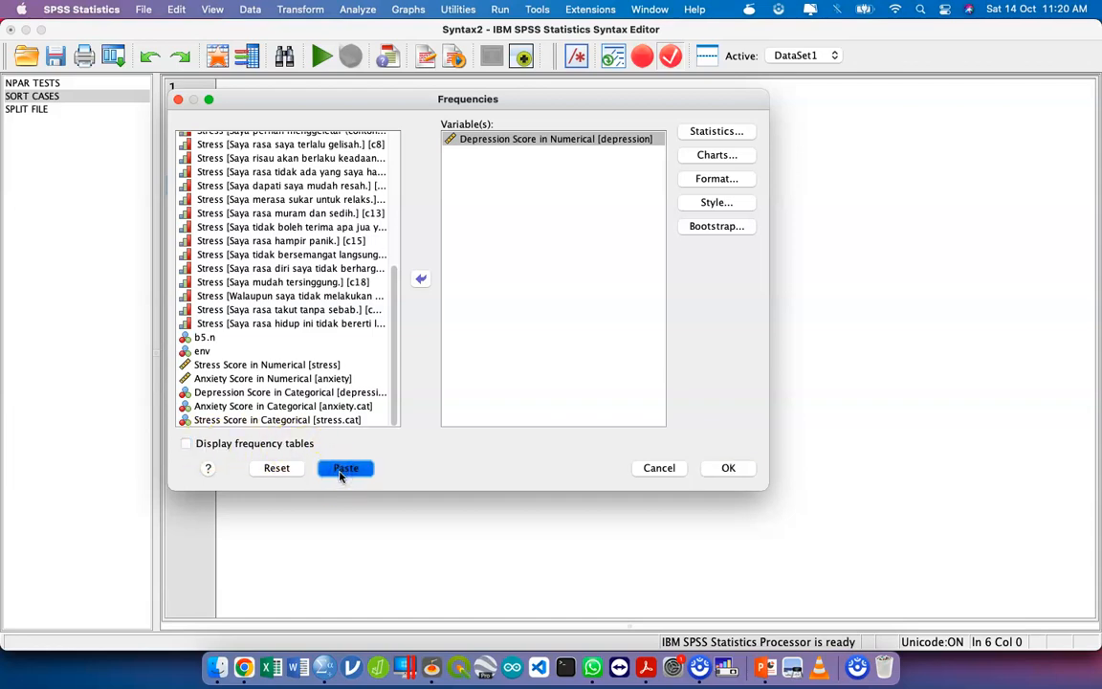
Step: Add the command "SPLIT FILE OFF." after a blank line below the FREQUENCIES block in the syntax
{"action": "left_click", "coordinate": [394, 333]}
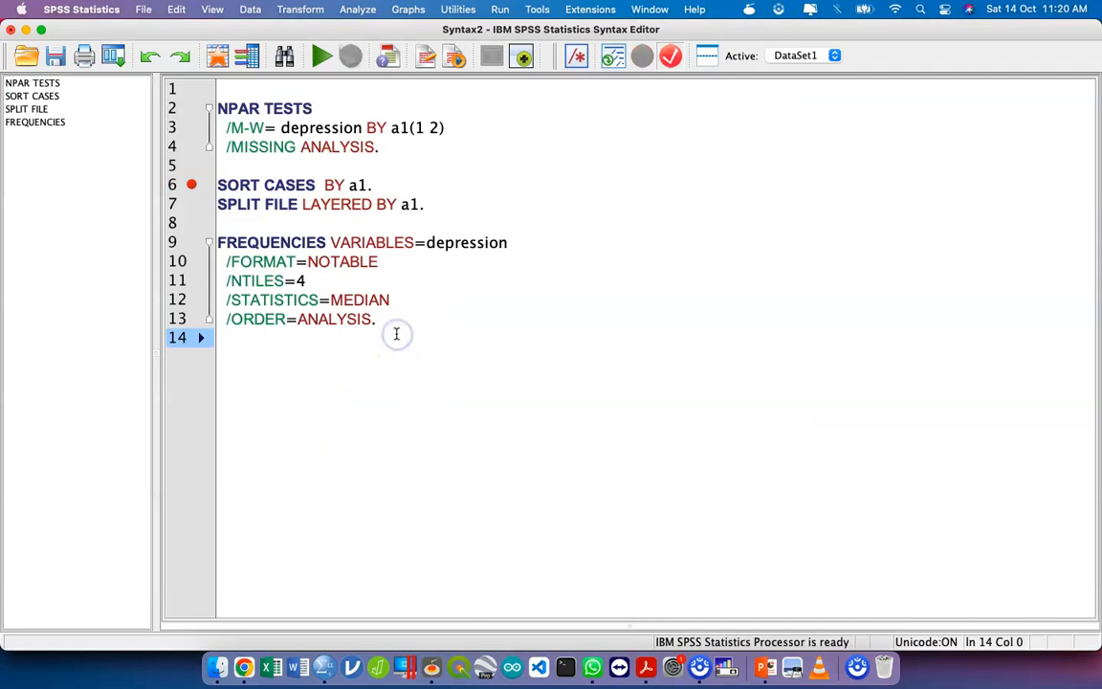
{"action": "key", "text": "Return"}
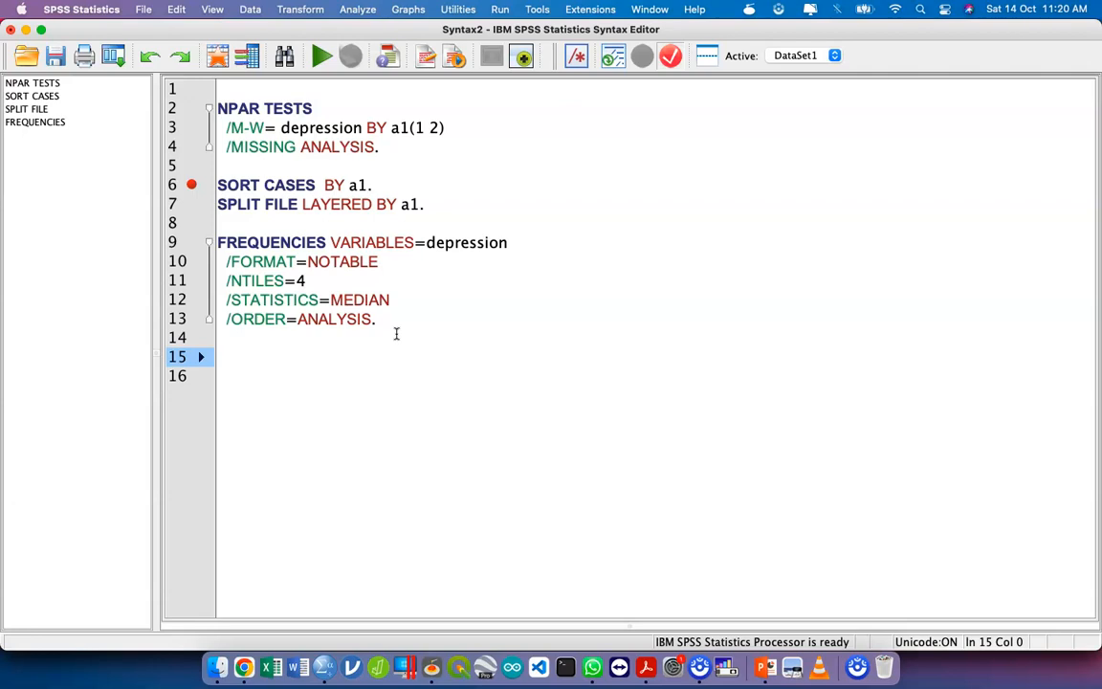
{"action": "type", "text": "SPLIT FI"}
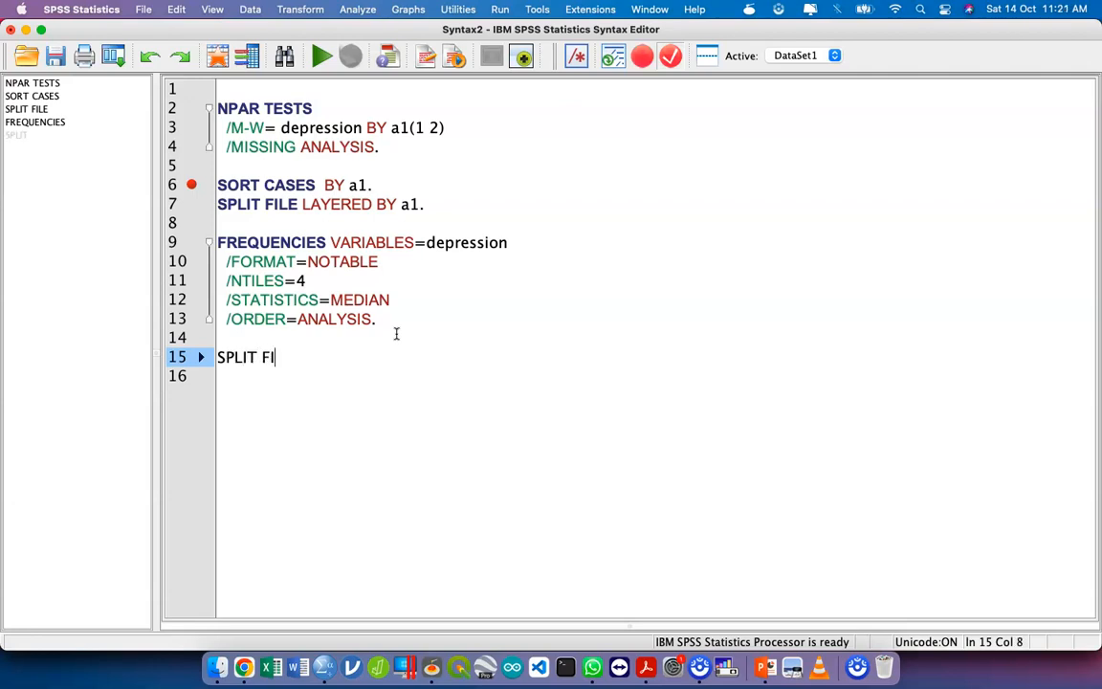
{"action": "type", "text": "LE OFF."}
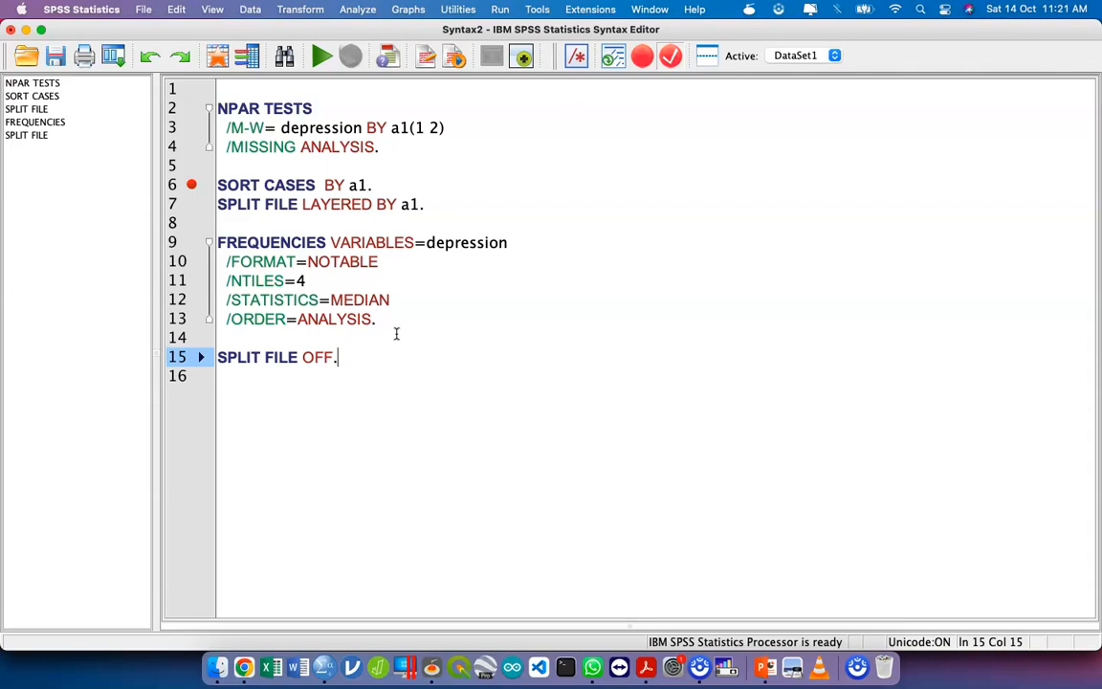
Step: Insert the heading line "==== Mann Whitney =====" above the NPAR TESTS command, separated by a blank line
{"action": "left_click", "coordinate": [352, 88]}
{"action": "key", "text": "Return"}
{"action": "key", "text": "Return"}
{"action": "key", "text": "Up"}
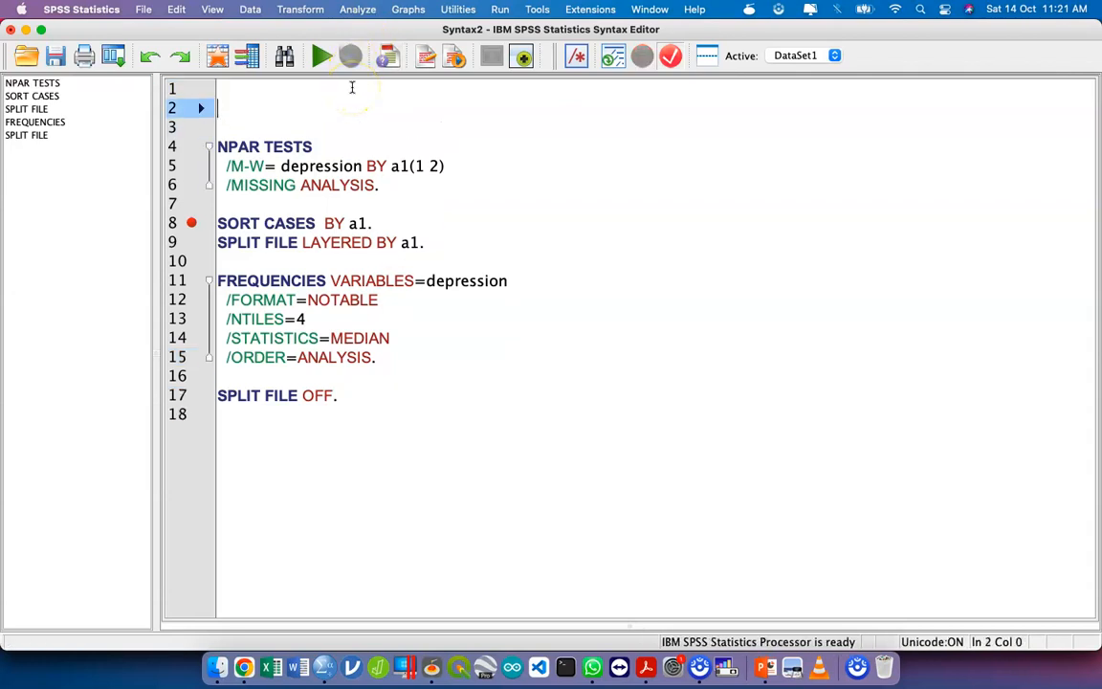
{"action": "type", "text": "==="}
{"action": "type", "text": "MAnn"}
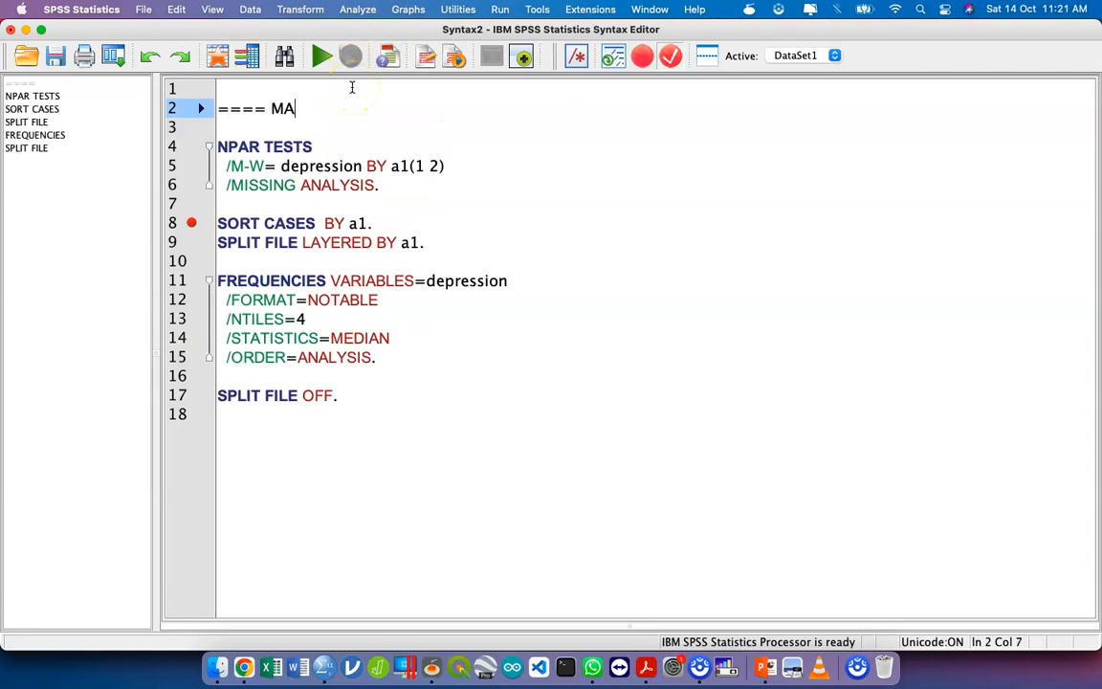
{"action": "key", "text": "BackSpace"}
{"action": "key", "text": "BackSpace"}
{"action": "key", "text": "BackSpace"}
{"action": "type", "text": "ann "}
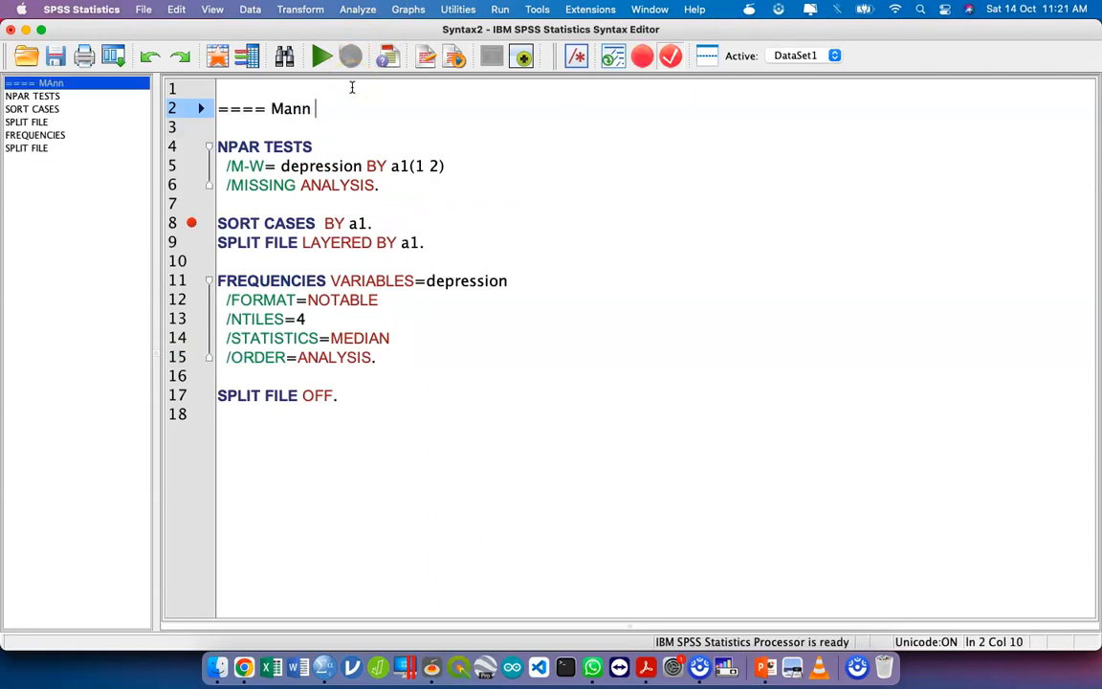
{"action": "type", "text": "Whitney ====="}
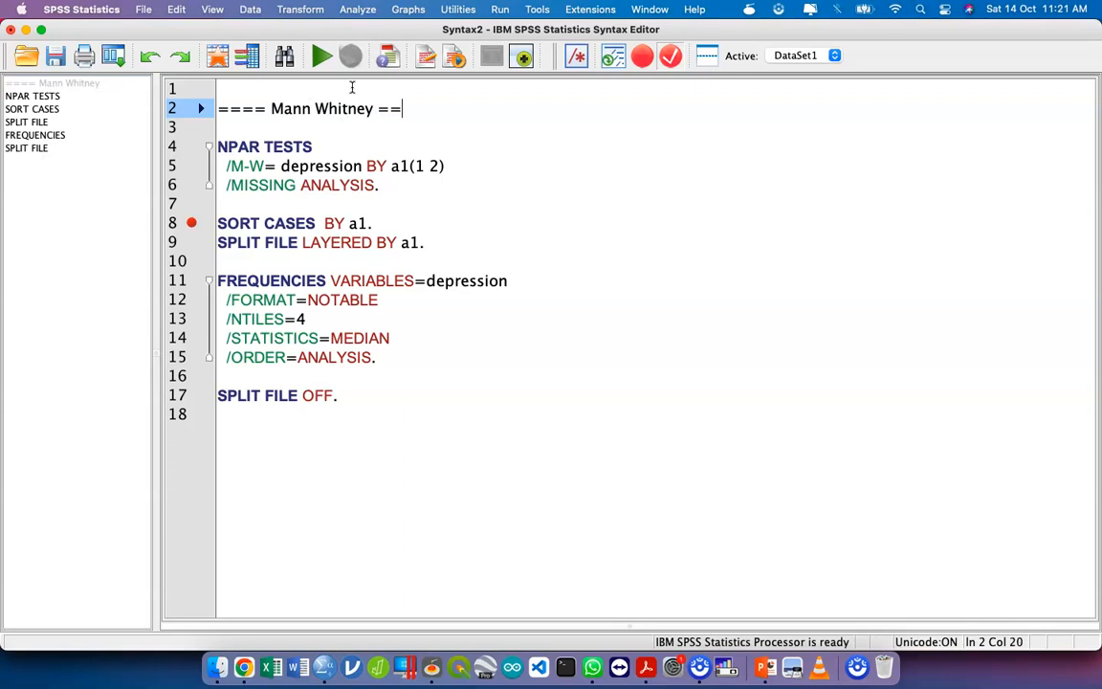
Step: Try to run the syntax from NPAR TESTS through SPLIT FILE OFF and check the resulting output
{"action": "left_click", "coordinate": [387, 392]}
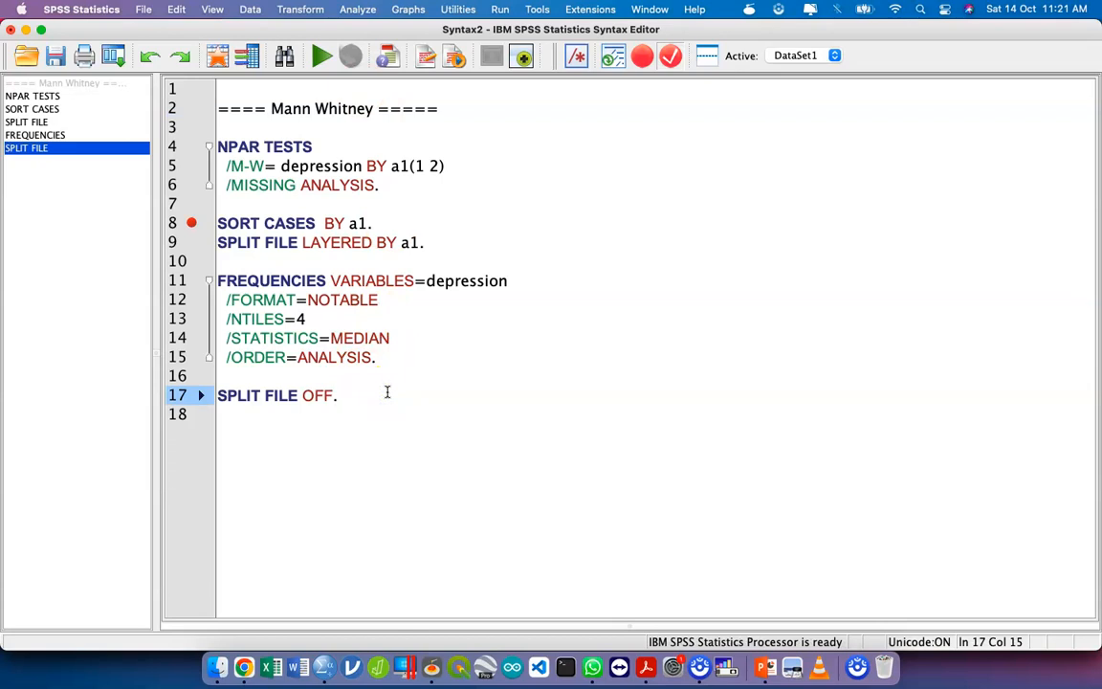
{"action": "left_click_drag", "start_coordinate": [359, 392], "coordinate": [218, 146]}
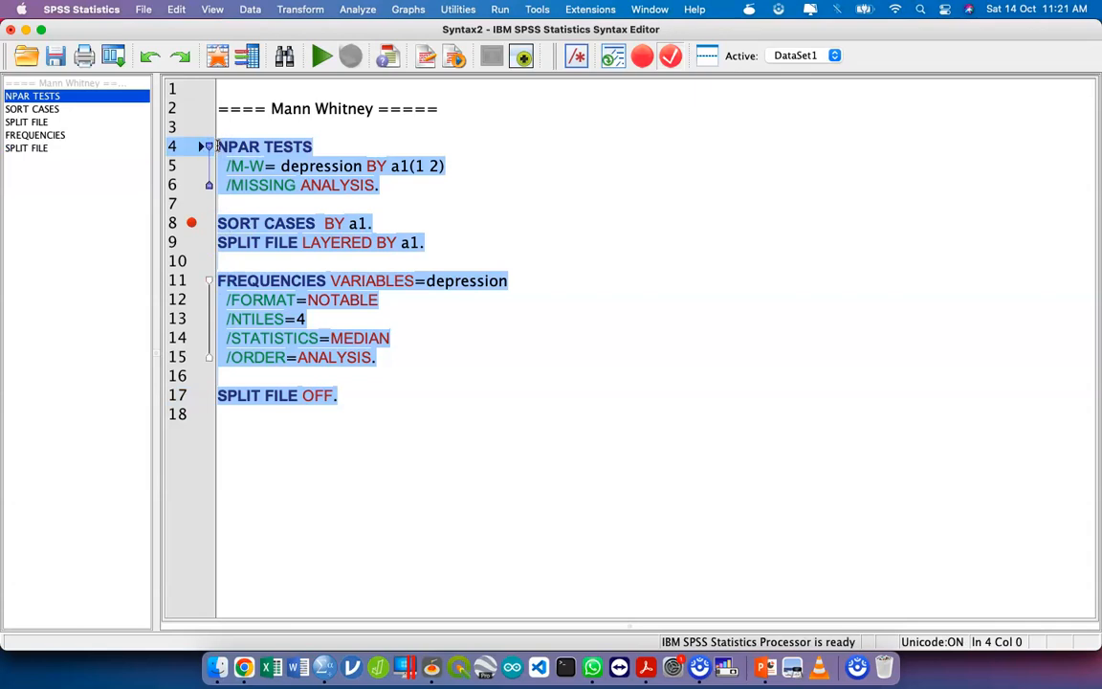
{"action": "left_click", "coordinate": [321, 57]}
{"action": "left_click", "coordinate": [364, 298]}
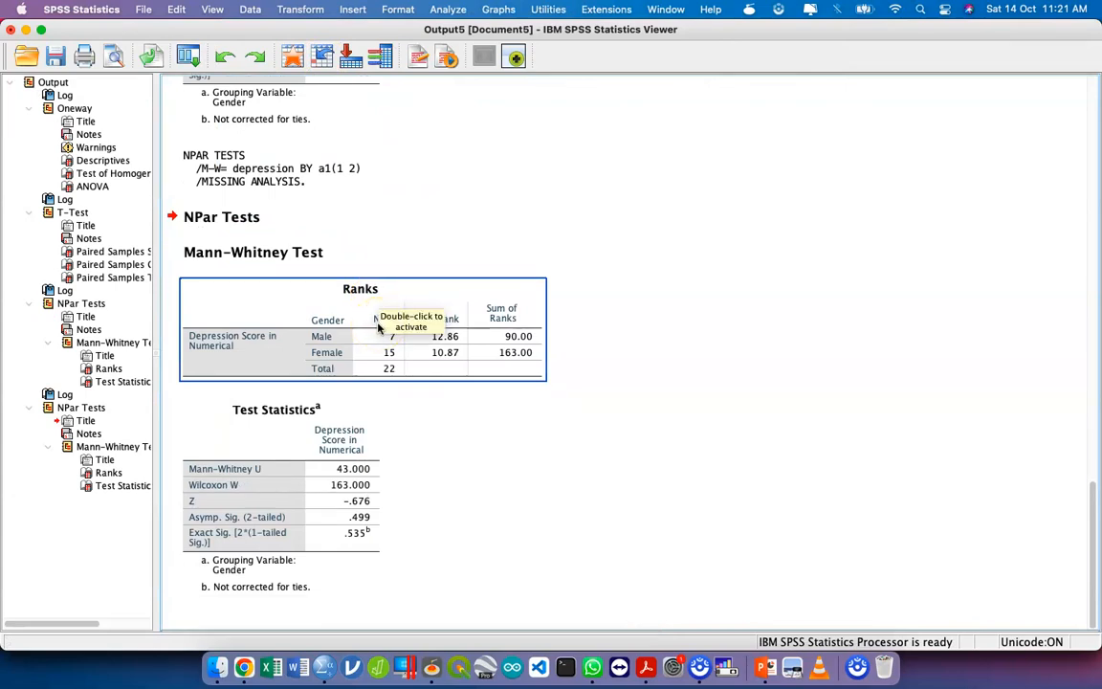
{"action": "left_click", "coordinate": [392, 249]}
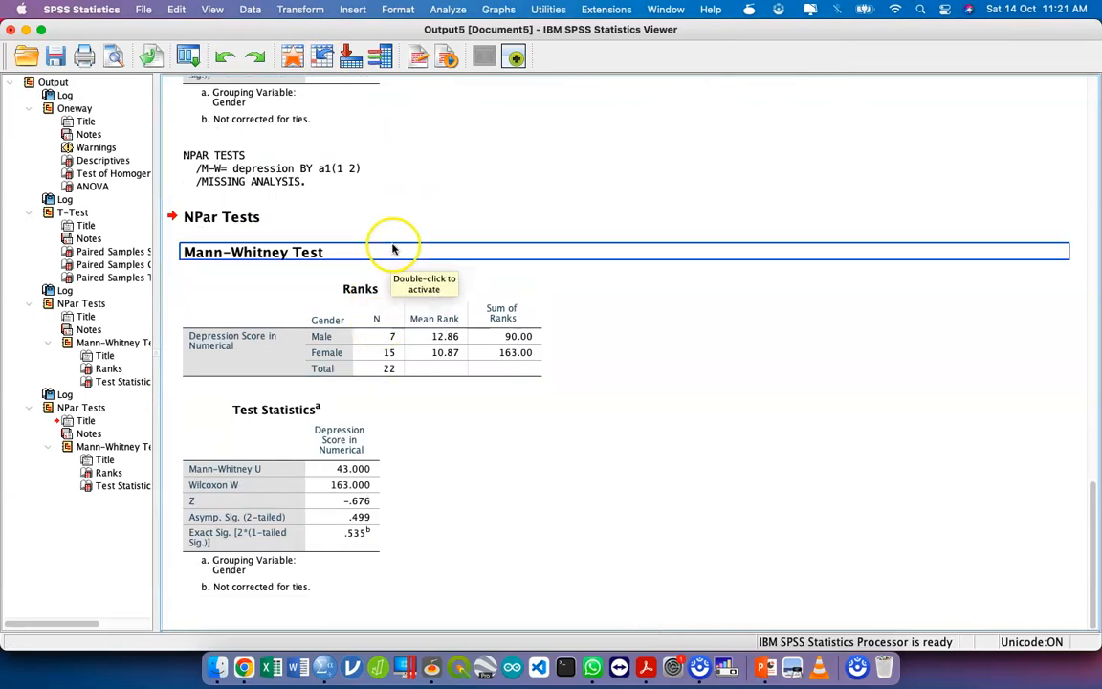
{"action": "left_click", "coordinate": [410, 393]}
{"action": "scroll", "coordinate": [411, 395], "scroll_direction": "up", "scroll_amount": 3}
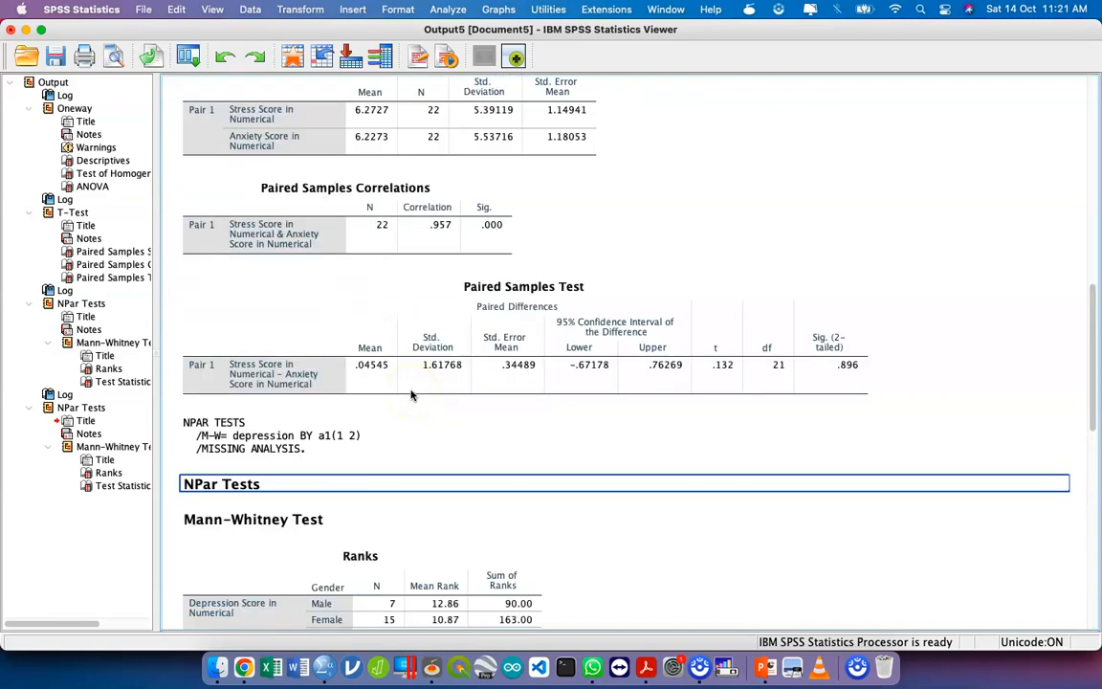
{"action": "scroll", "coordinate": [412, 395], "scroll_direction": "down", "scroll_amount": 3}
Step: Return to the syntax window, try running the same command block again, and check the output for the Frequencies results
{"action": "key", "text": "ctrl+Up"}
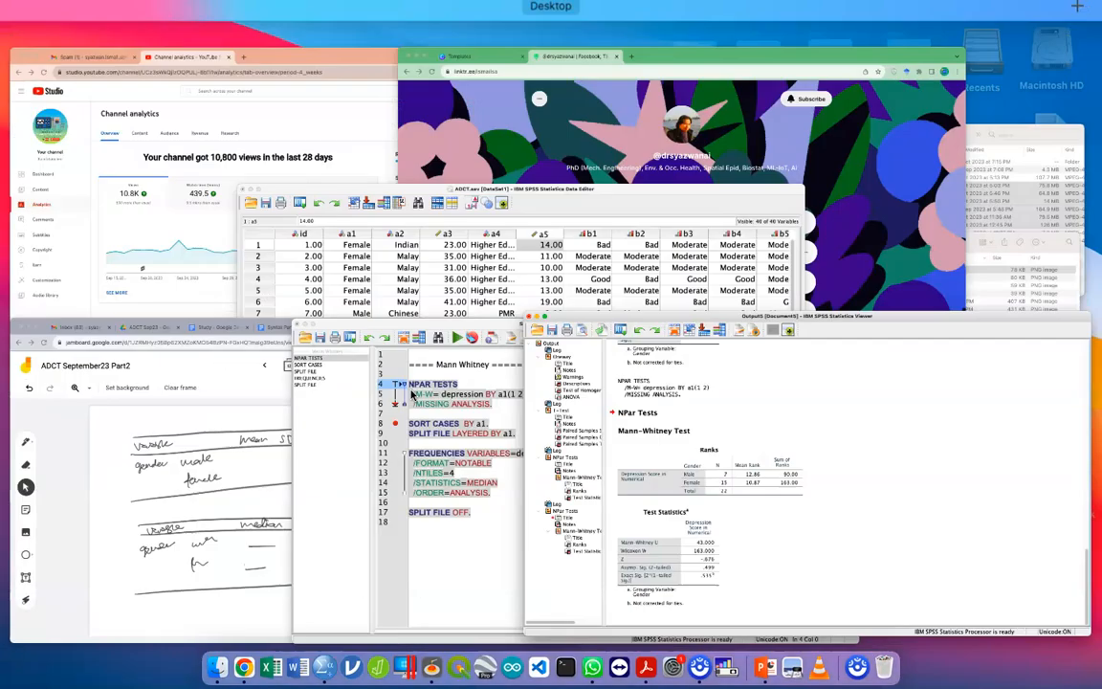
{"action": "left_click", "coordinate": [541, 542]}
{"action": "left_click", "coordinate": [354, 405]}
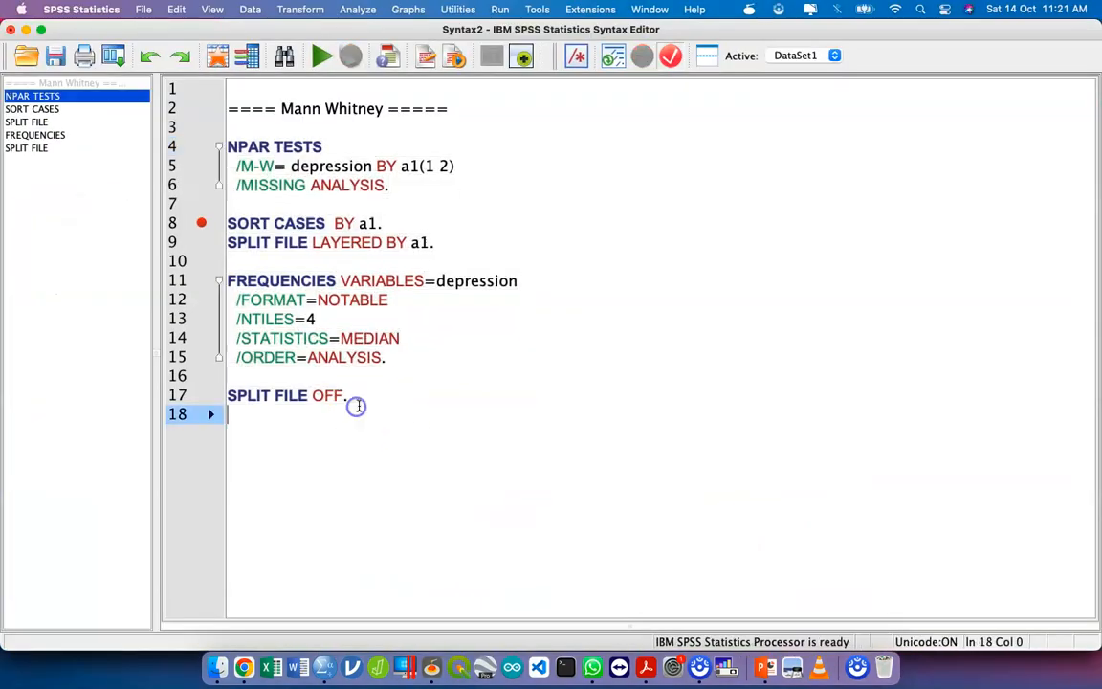
{"action": "left_click_drag", "start_coordinate": [383, 396], "coordinate": [216, 147]}
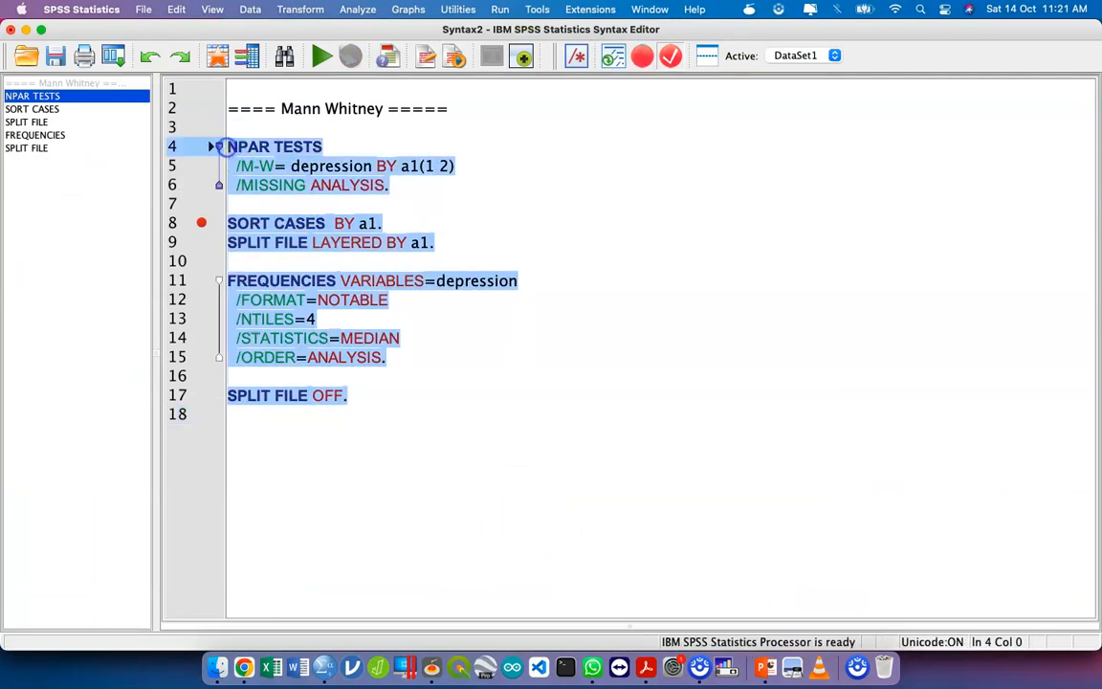
{"action": "key", "text": "super+r"}
{"action": "left_click", "coordinate": [361, 288]}
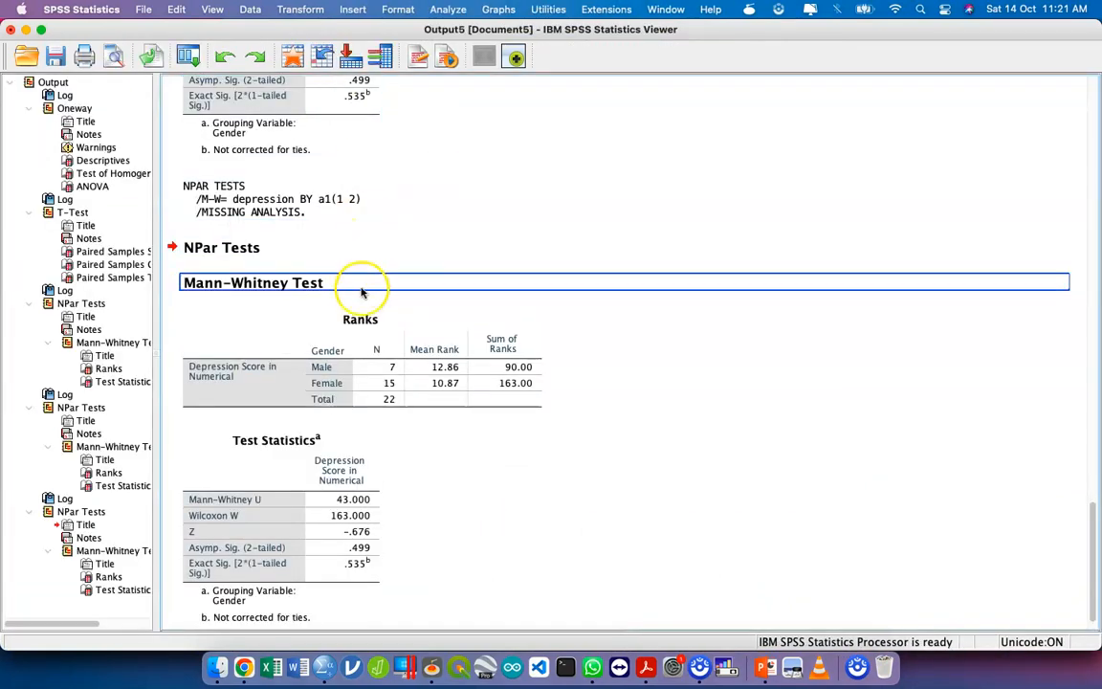
{"action": "scroll", "coordinate": [363, 316], "scroll_direction": "down", "scroll_amount": 1}
{"action": "left_click", "coordinate": [354, 342]}
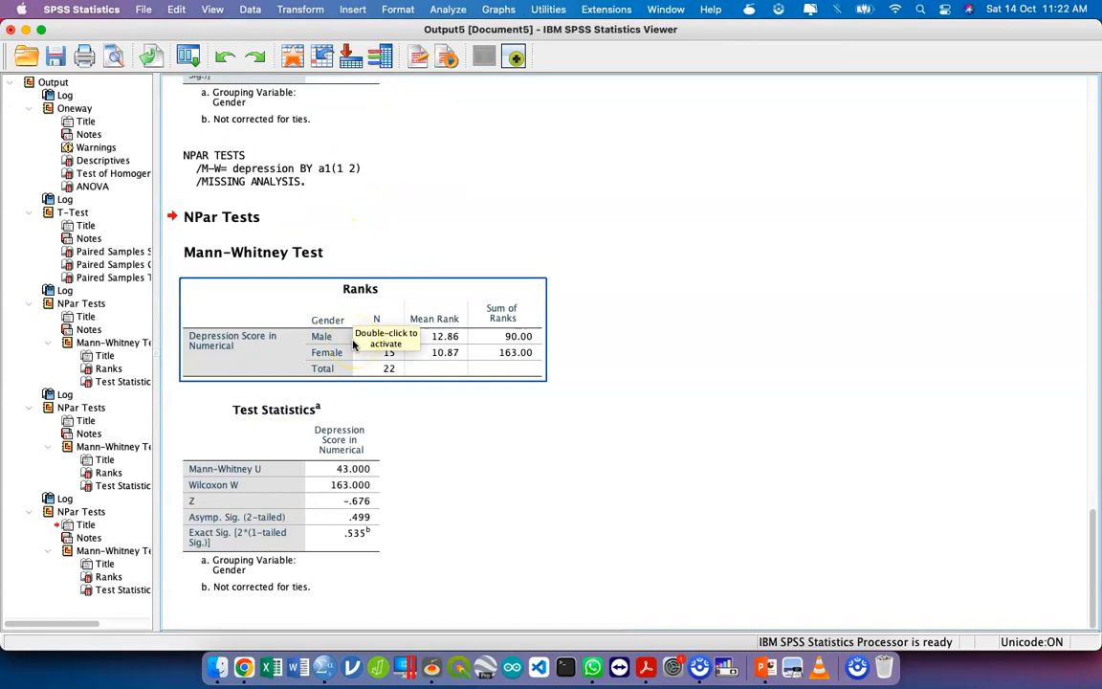
{"action": "scroll", "coordinate": [353, 344], "scroll_direction": "up", "scroll_amount": 5}
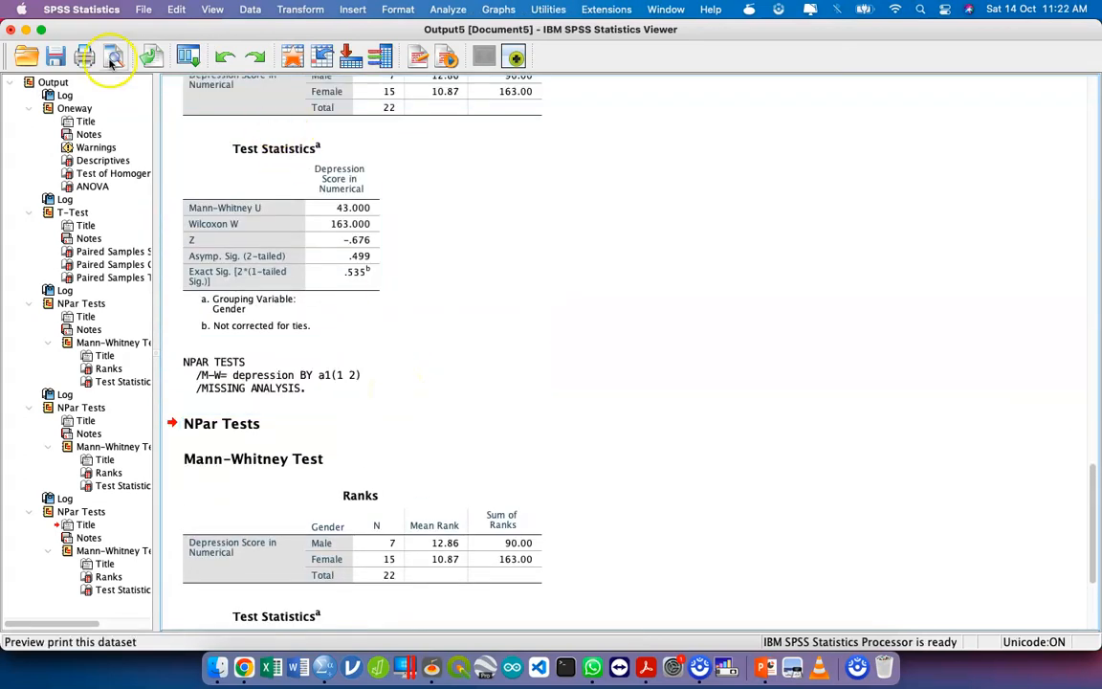
Step: Close the Output5 viewer without saving its contents and return to the syntax
{"action": "left_click", "coordinate": [11, 30]}
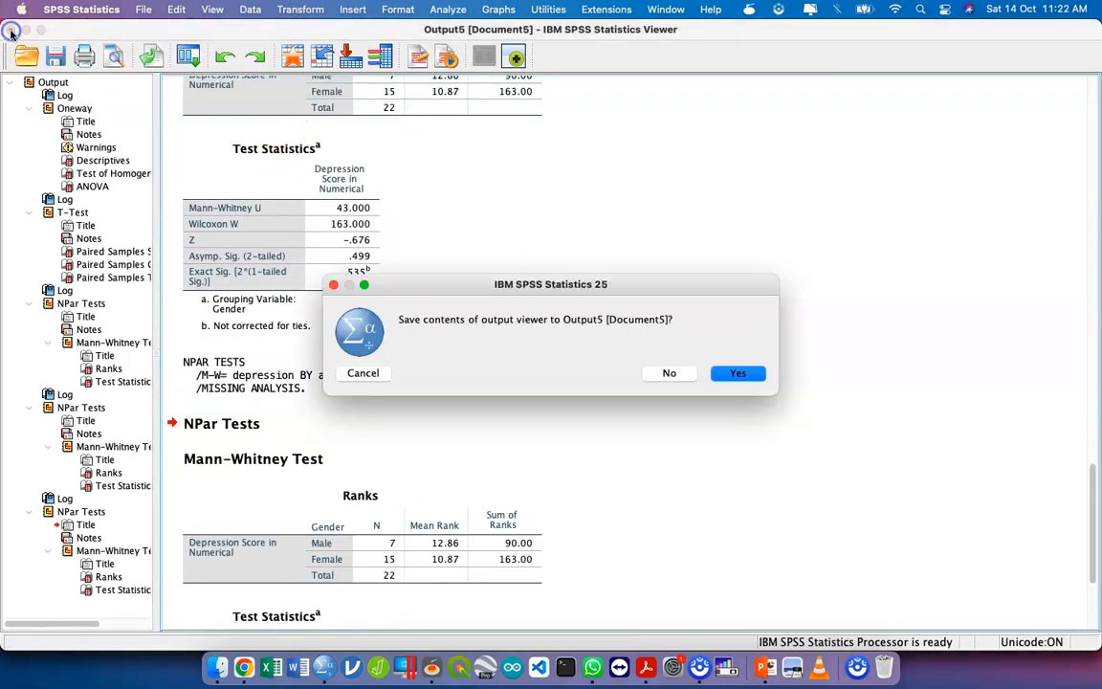
{"action": "left_click", "coordinate": [686, 378]}
{"action": "left_click", "coordinate": [402, 375]}
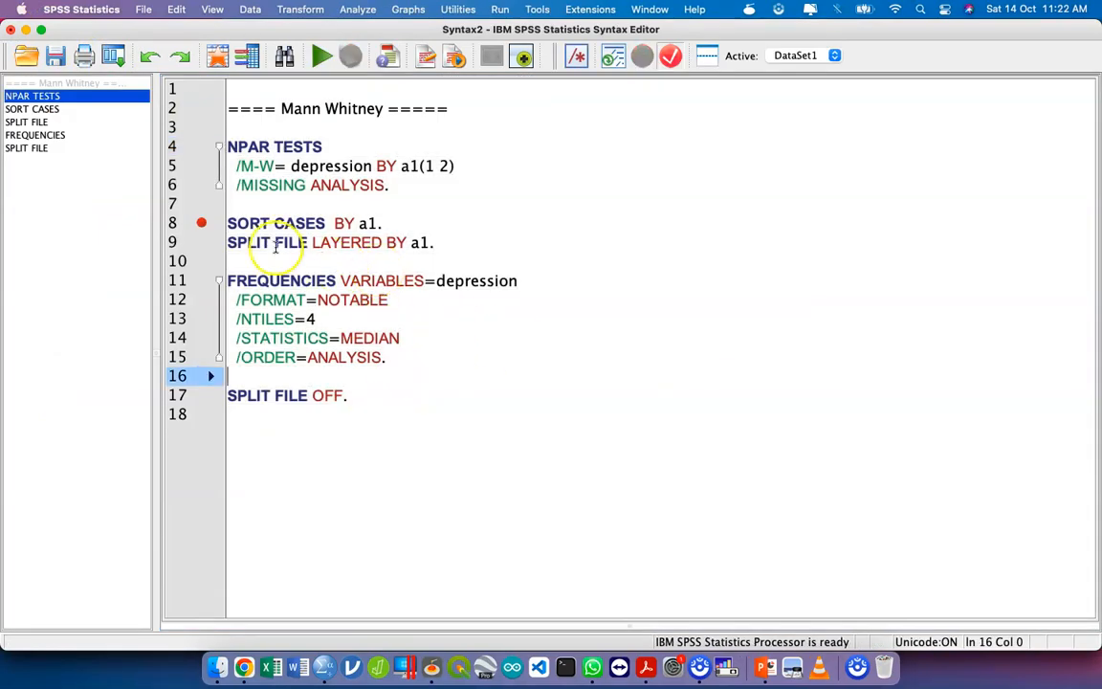
Step: Remove the breakpoint from the SORT CASES line and run all commands from NPAR TESTS through SPLIT FILE OFF
{"action": "left_click", "coordinate": [201, 223]}
{"action": "left_click_drag", "start_coordinate": [375, 388], "coordinate": [201, 153]}
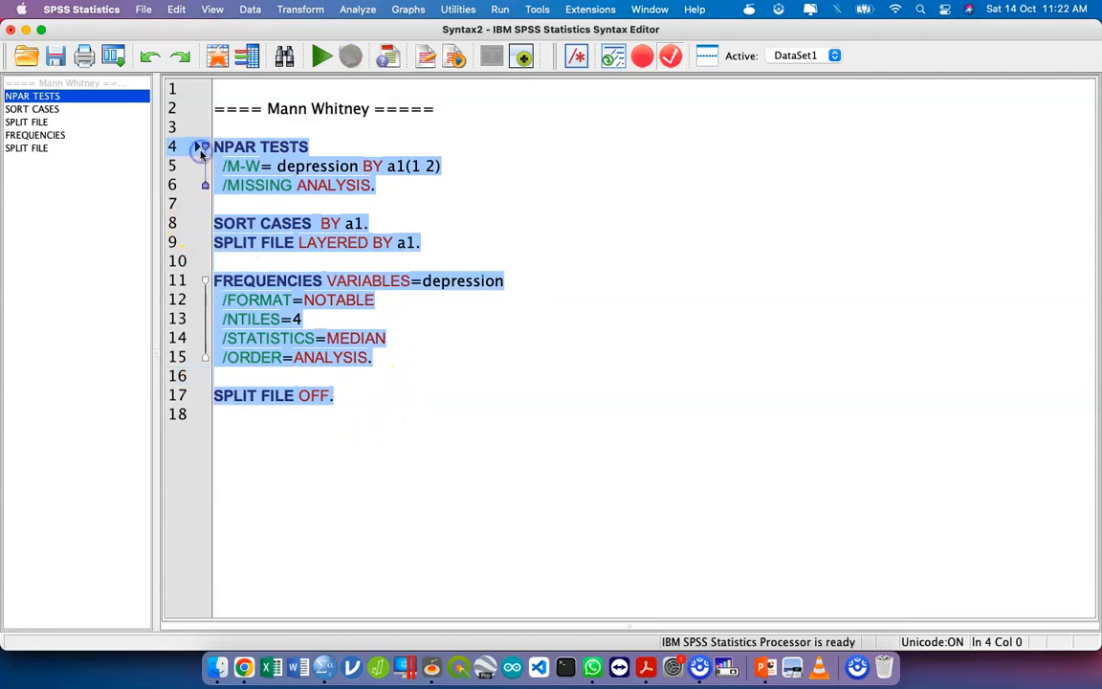
{"action": "key", "text": "super+r"}
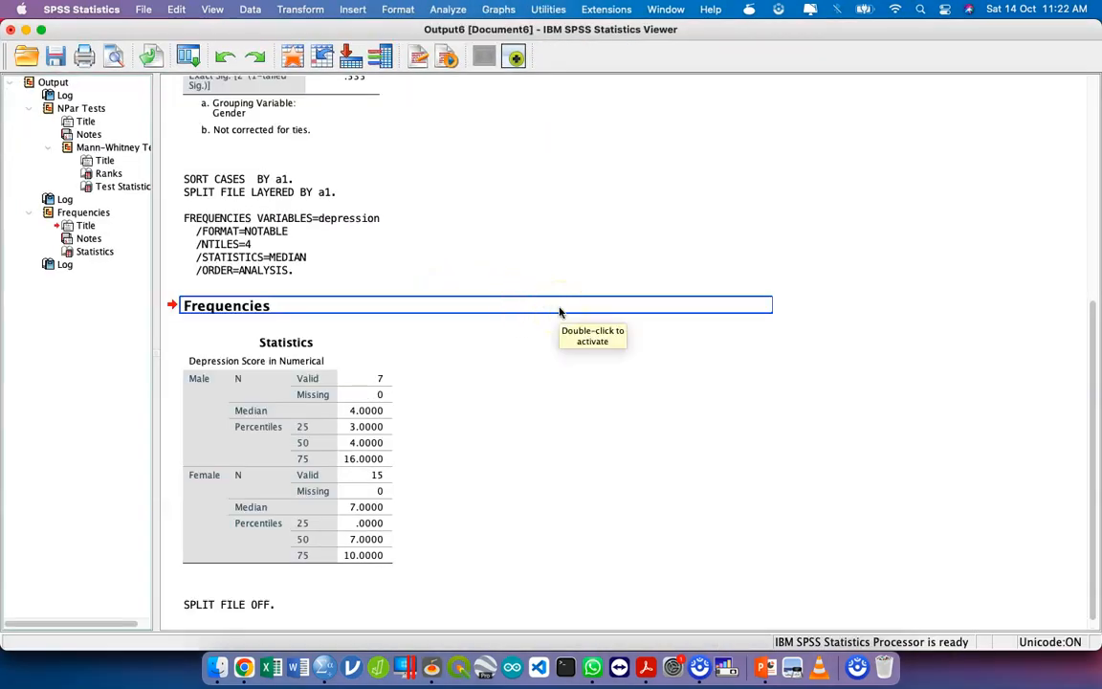
Step: Review the Mann-Whitney Ranks and Test Statistics tables, and the Frequencies statistics by gender in the output
{"action": "scroll", "coordinate": [560, 311], "scroll_direction": "up", "scroll_amount": 5}
{"action": "left_click", "coordinate": [423, 248]}
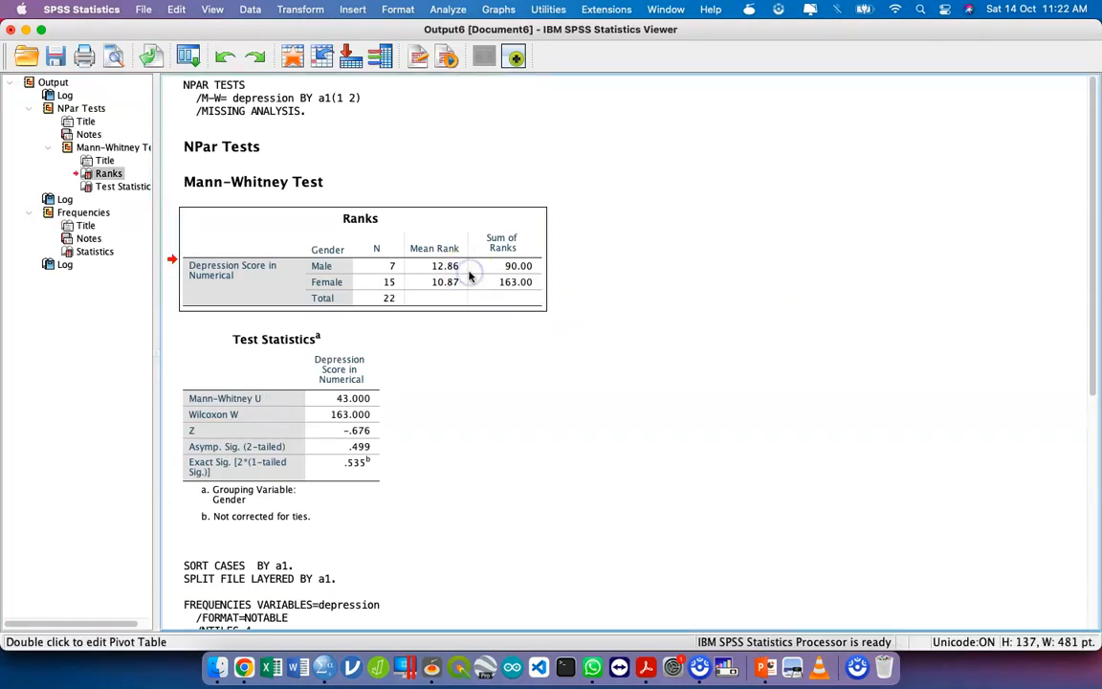
{"action": "left_click", "coordinate": [346, 446]}
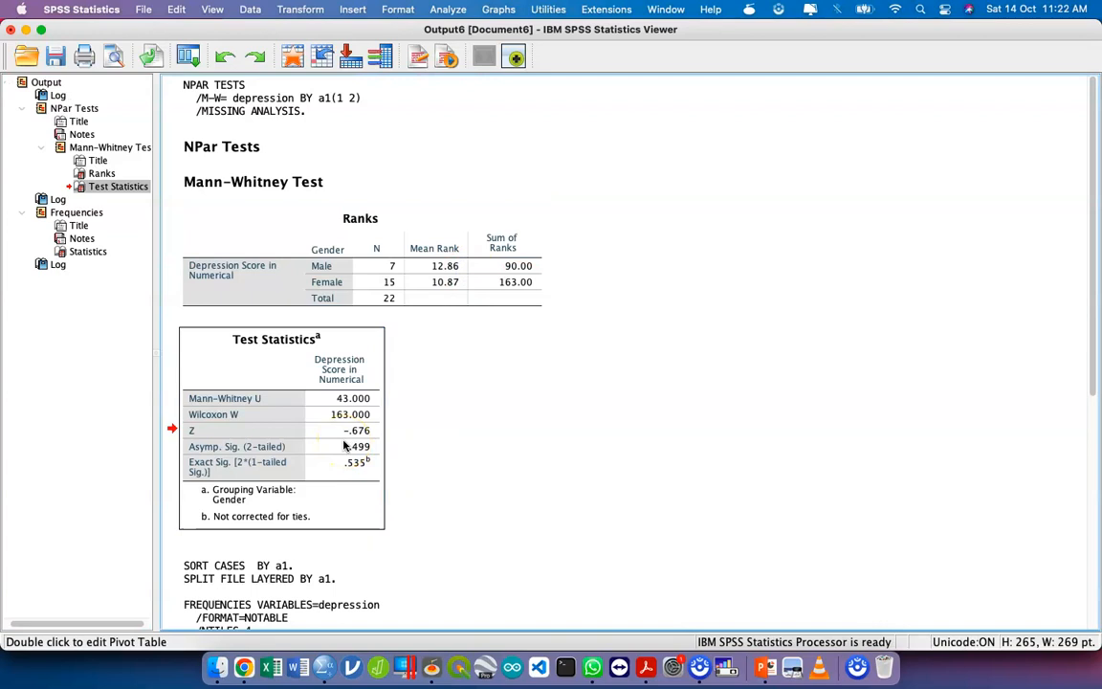
{"action": "scroll", "coordinate": [346, 445], "scroll_direction": "down", "scroll_amount": 5}
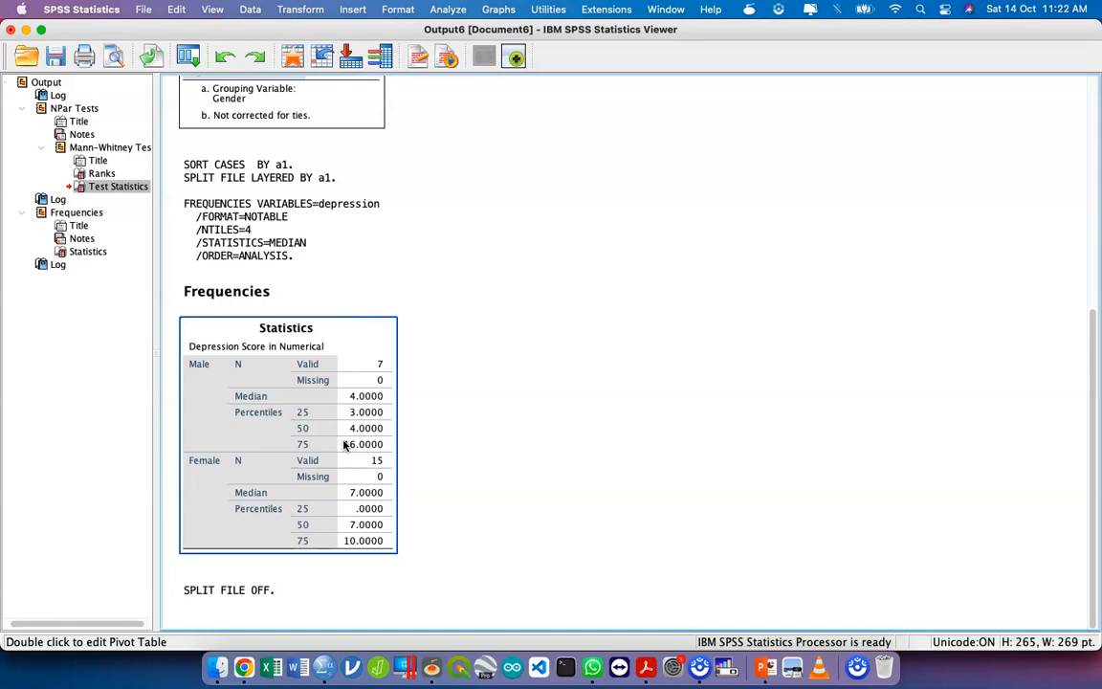
Step: Return to the syntax window and review the NPAR TESTS, SORT CASES with SPLIT FILE, FREQUENCIES and SPLIT FILE OFF commands block by block
{"action": "key", "text": "super+grave"}
{"action": "left_click", "coordinate": [369, 440]}
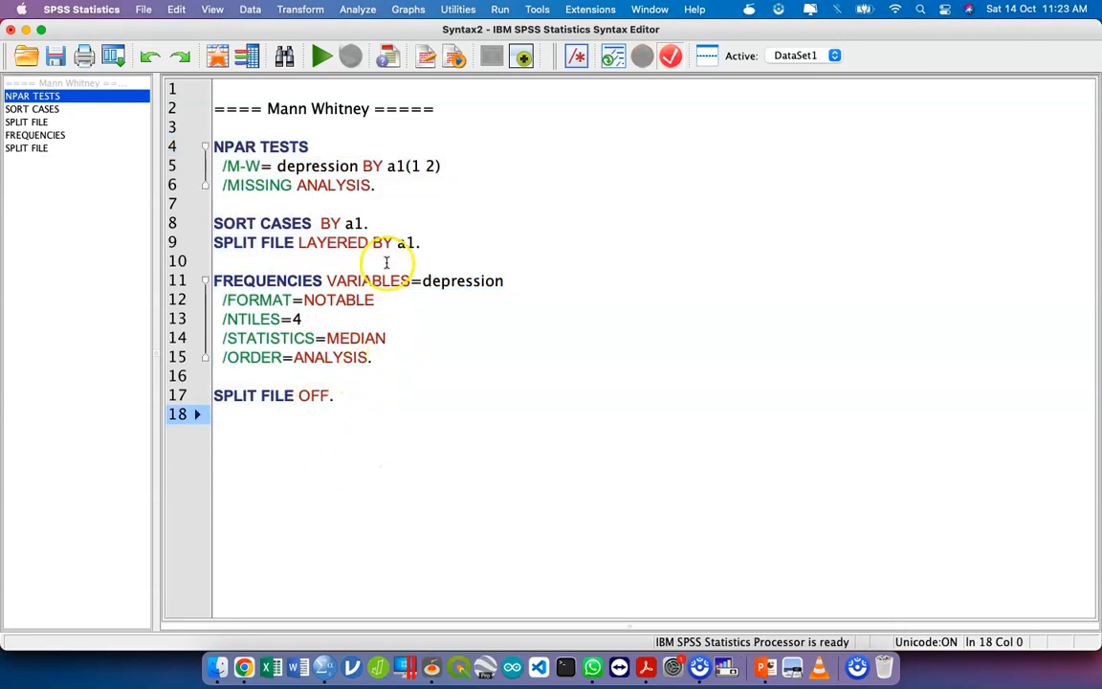
{"action": "left_click_drag", "start_coordinate": [375, 186], "coordinate": [211, 152]}
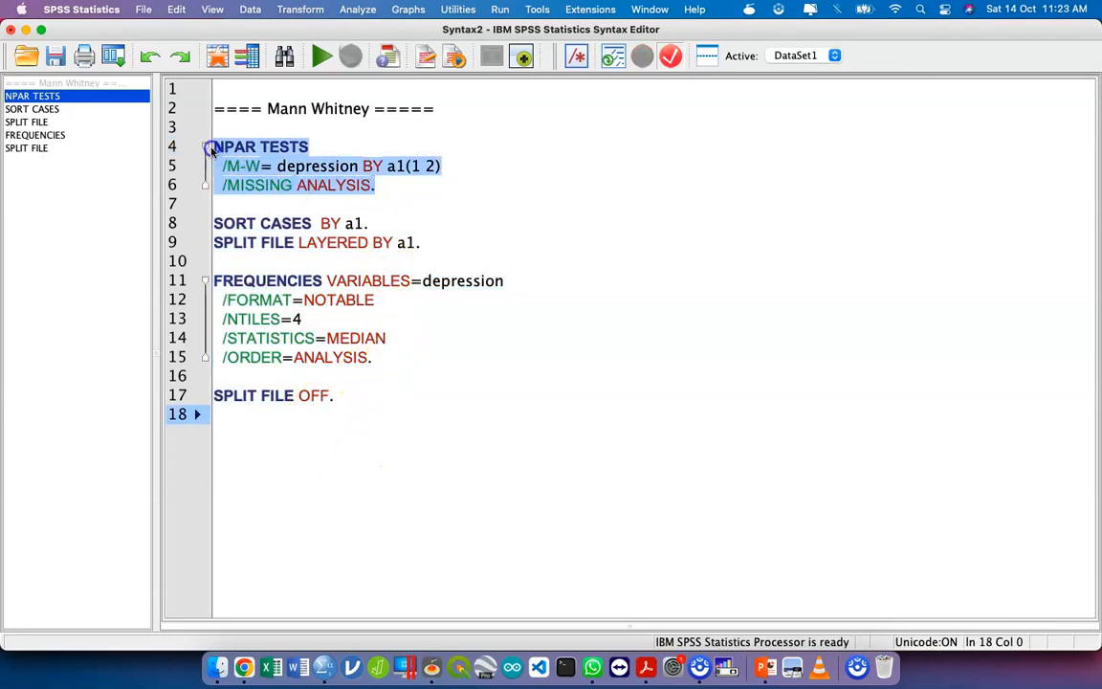
{"action": "left_click_drag", "start_coordinate": [430, 241], "coordinate": [216, 200]}
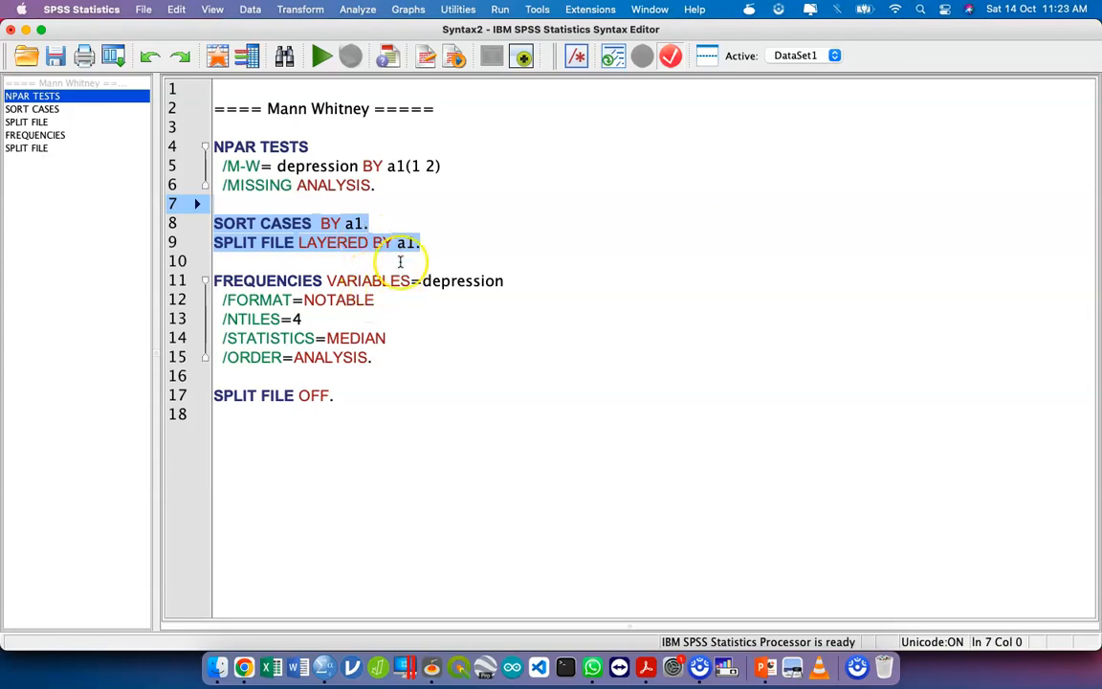
{"action": "left_click_drag", "start_coordinate": [409, 357], "coordinate": [217, 283]}
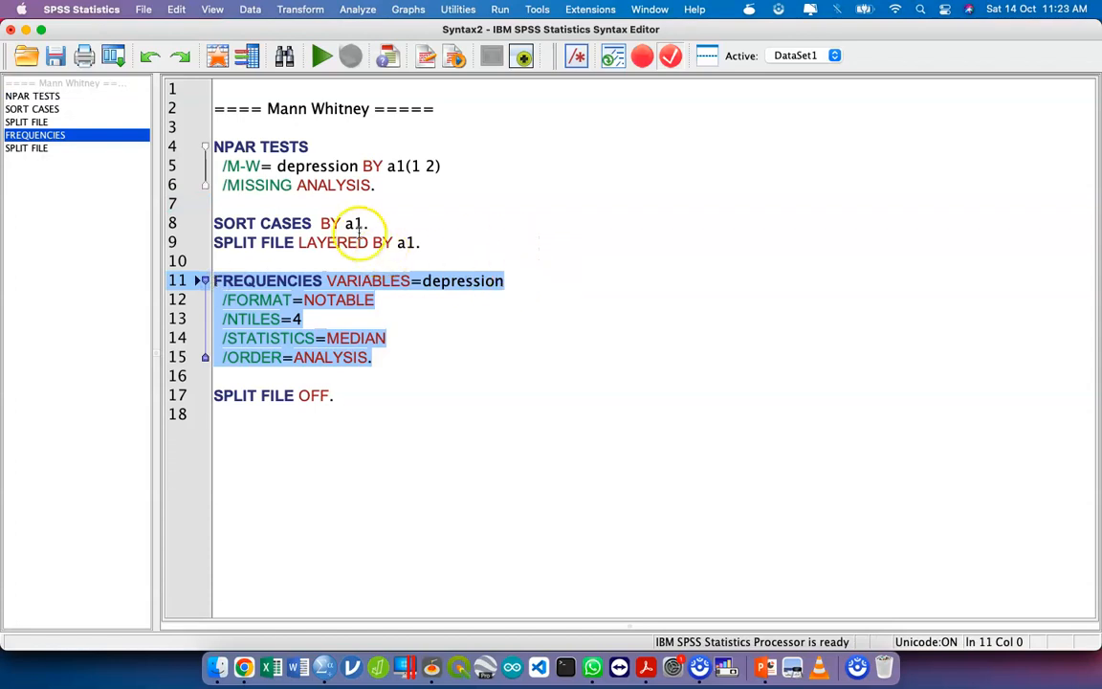
{"action": "triple_click", "coordinate": [272, 395]}
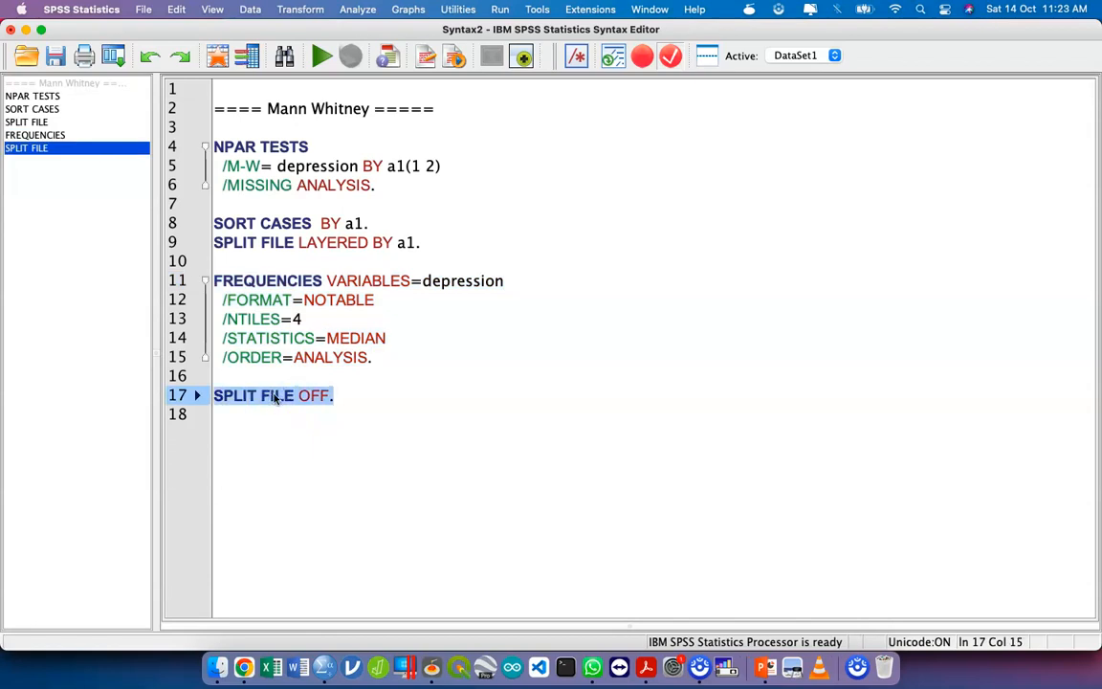
{"action": "mouse_move", "coordinate": [433, 409]}
{"action": "left_mouse_down"}
{"action": "mouse_move", "coordinate": [358, 396]}
{"action": "mouse_move", "coordinate": [206, 397]}
{"action": "left_mouse_up"}
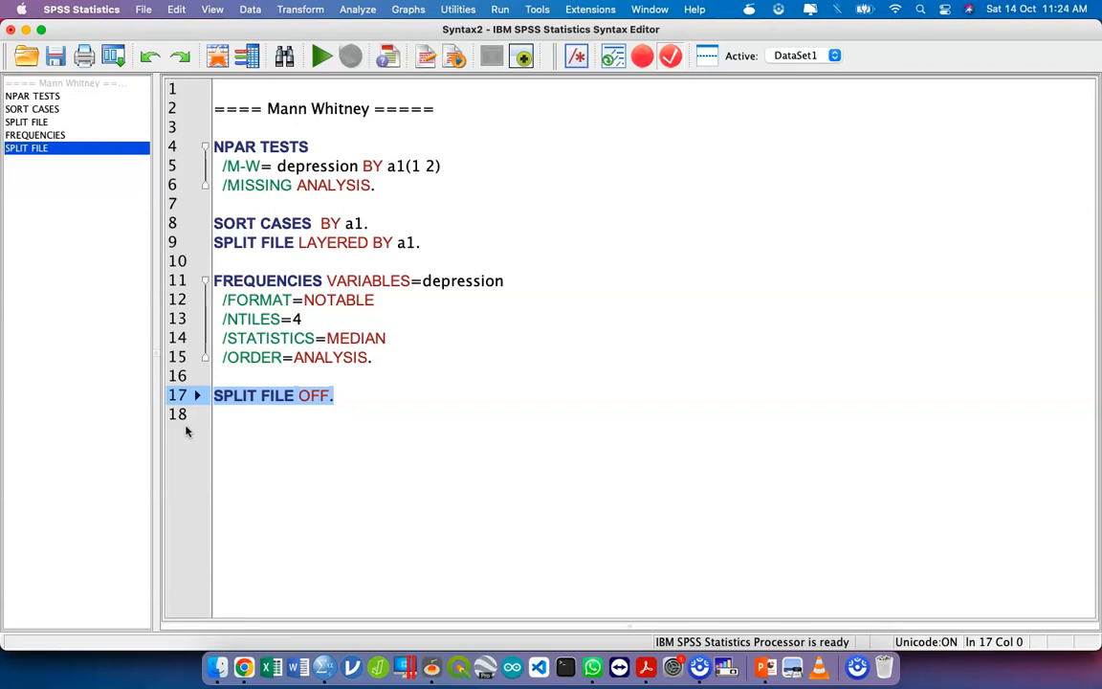
Step: Add the heading "===== Mann Whitney Stress ==== Gender" on line 19, below the SPLIT FILE OFF command
{"action": "left_click", "coordinate": [187, 430]}
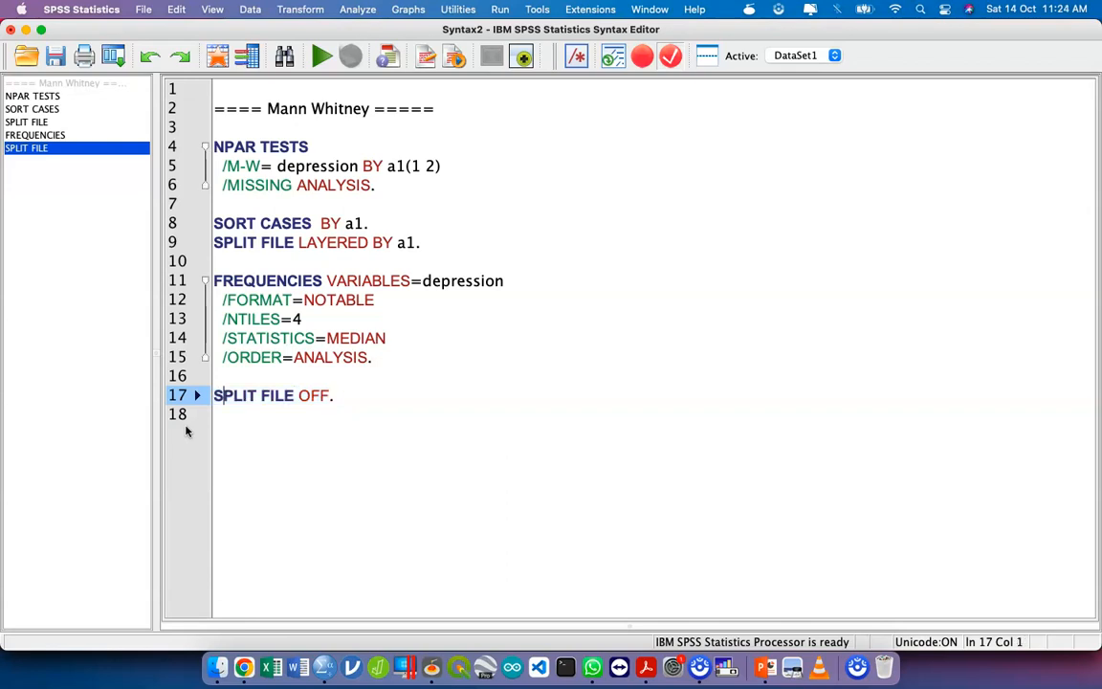
{"action": "key", "text": "Return"}
{"action": "type", "text": "="}
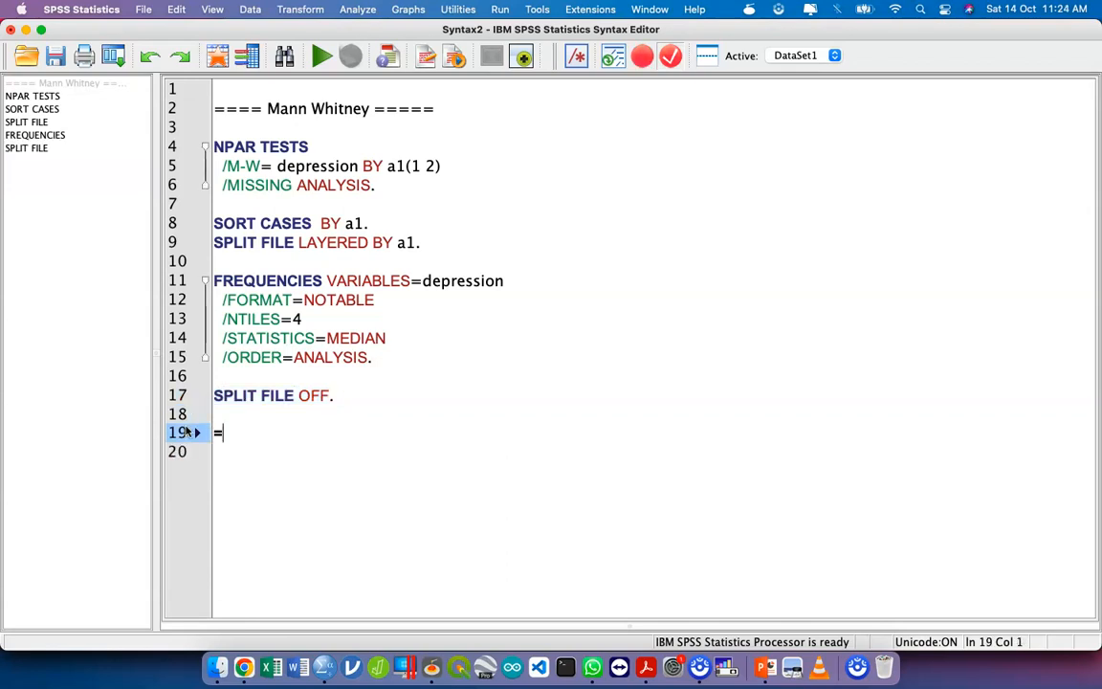
{"action": "type", "text": "==== Mann "}
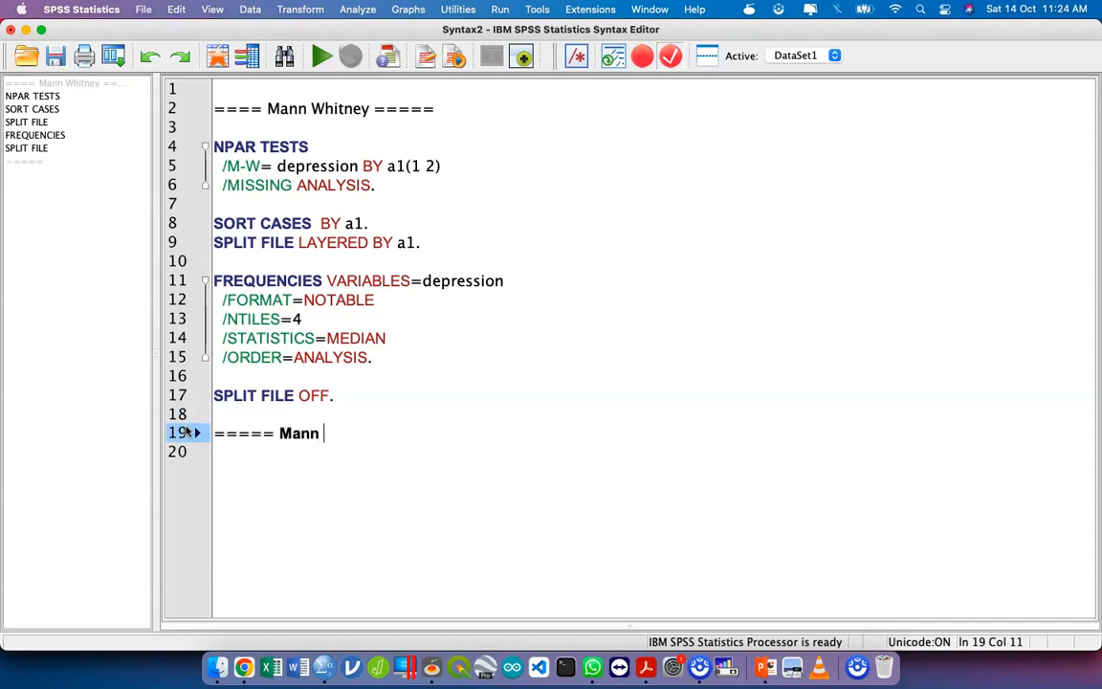
{"action": "type", "text": "Whitney Stress "}
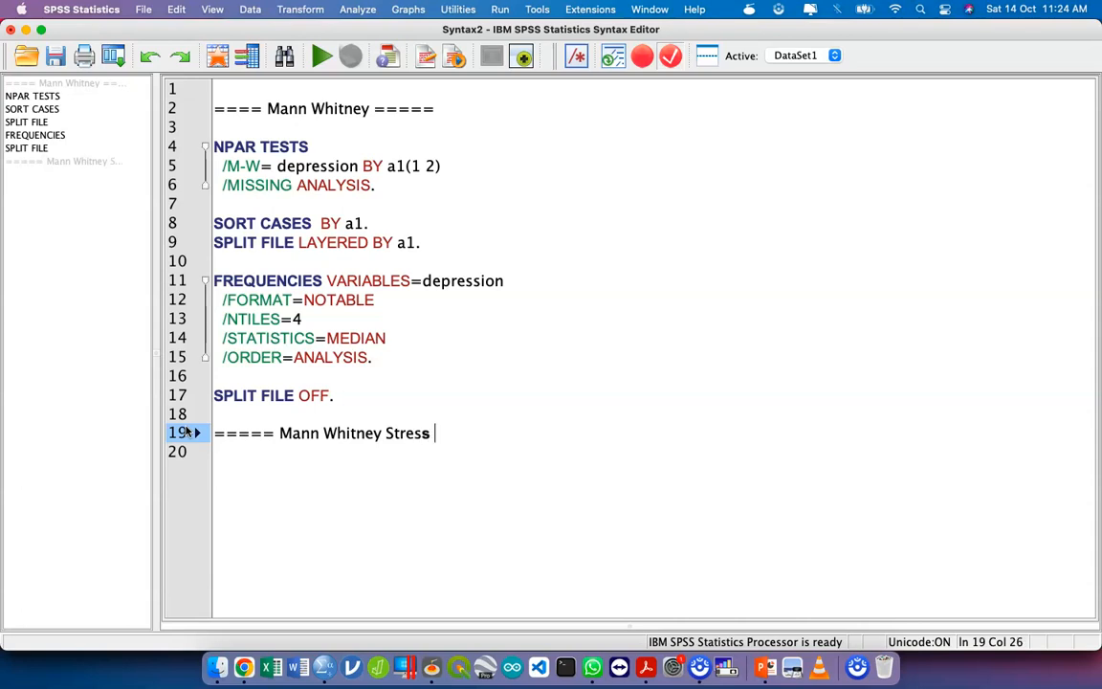
{"action": "type", "text": "==== Gender"}
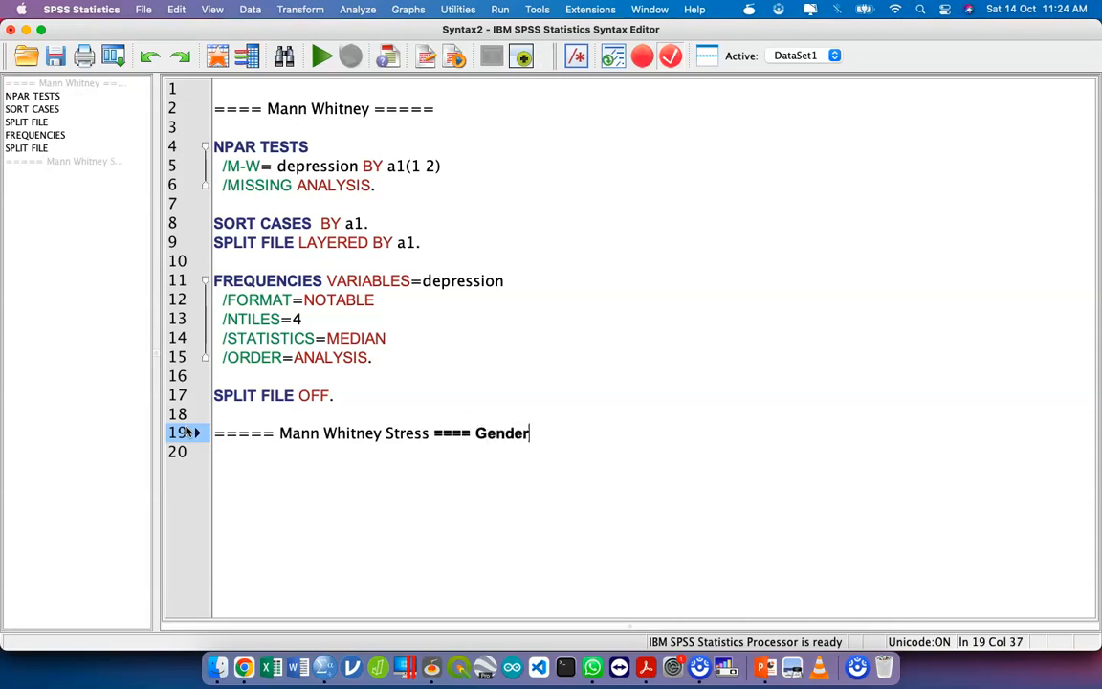